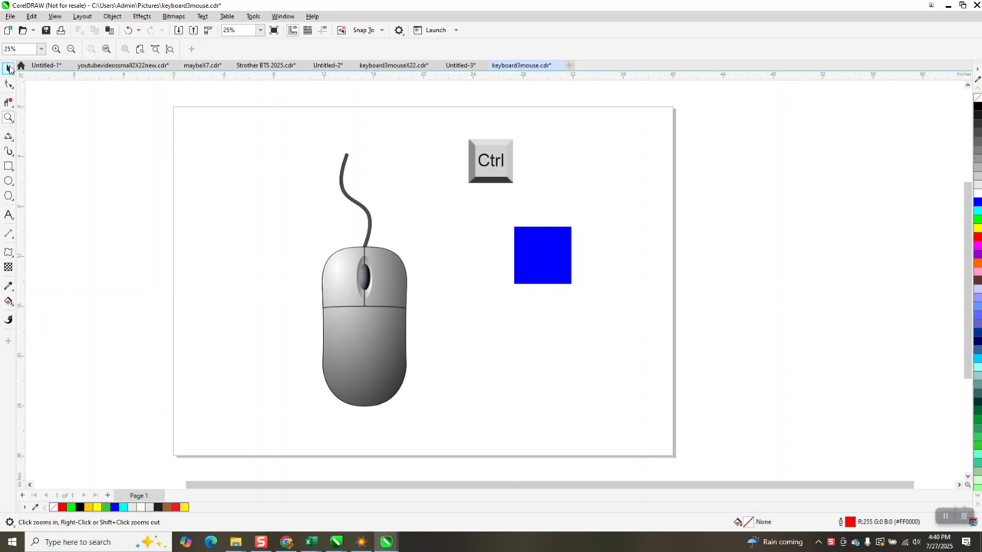
- Recolour the blue square to the light violet #9061FF from the range of shades around blue
left_click(6, 68)
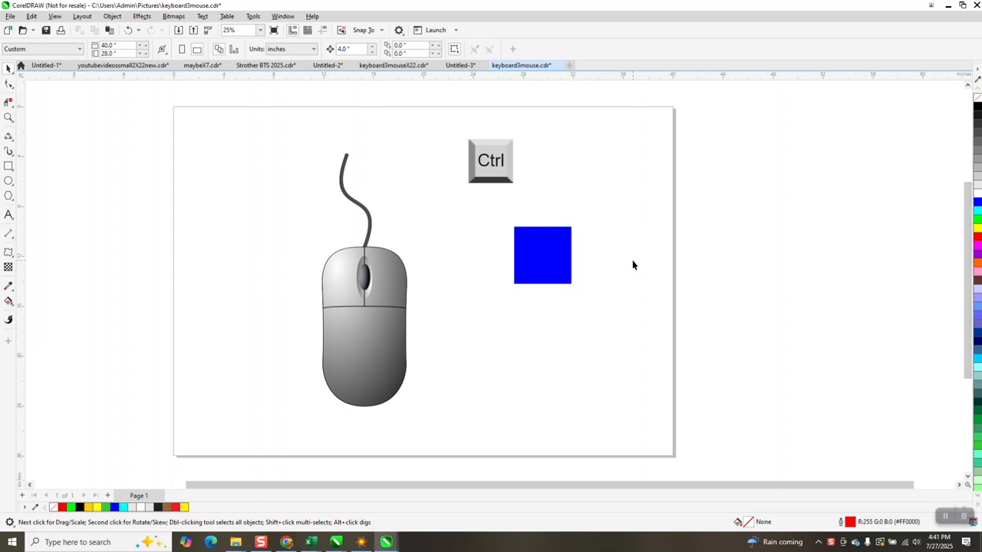
left_click(542, 255)
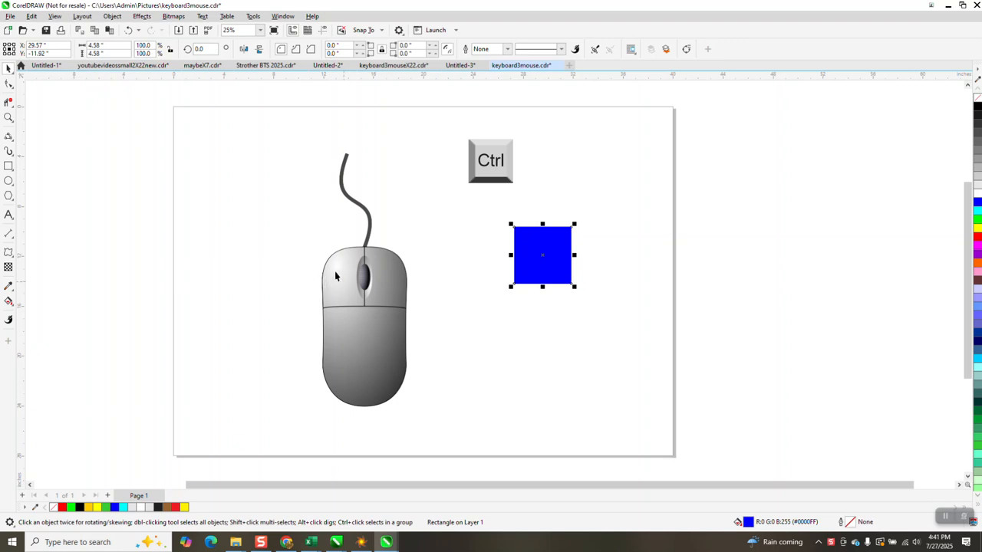
left_click(977, 203)
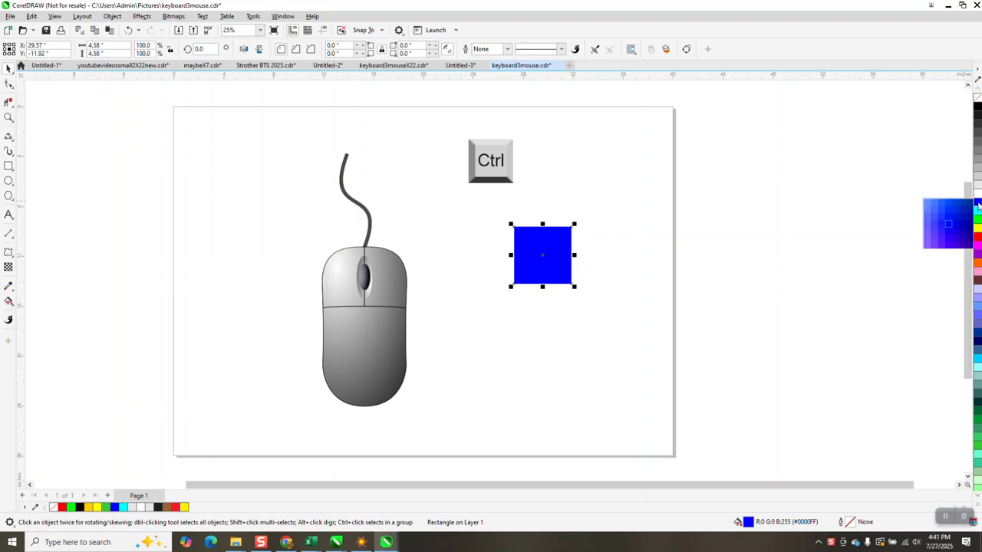
left_click(928, 248)
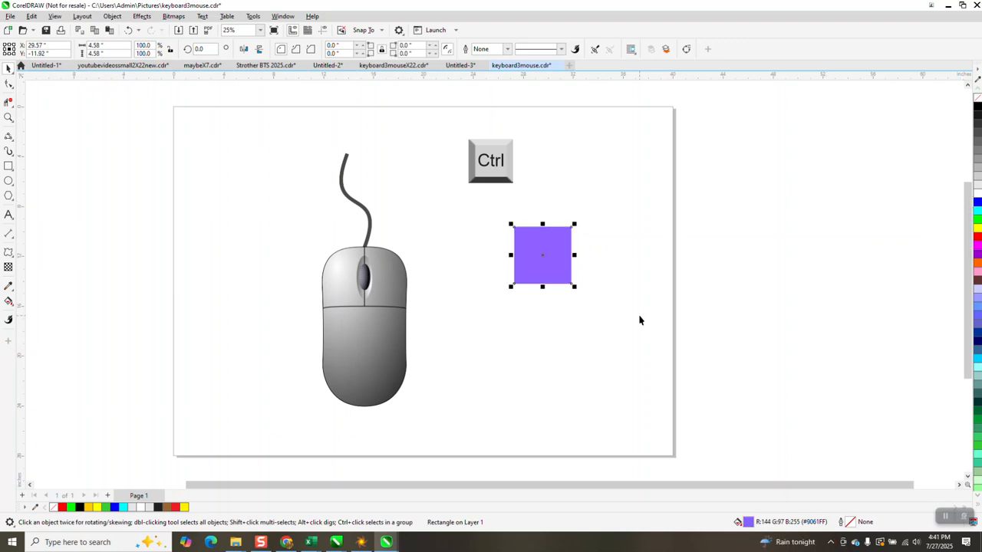
- Recolour the violet square to the pink #FF61B0 from the range of shades around red
left_click(979, 239)
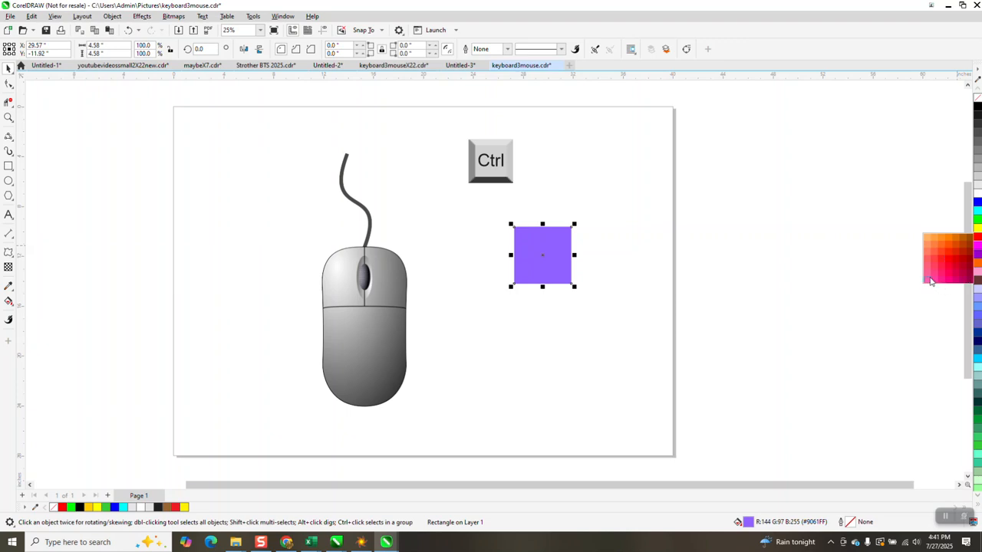
left_click(930, 281)
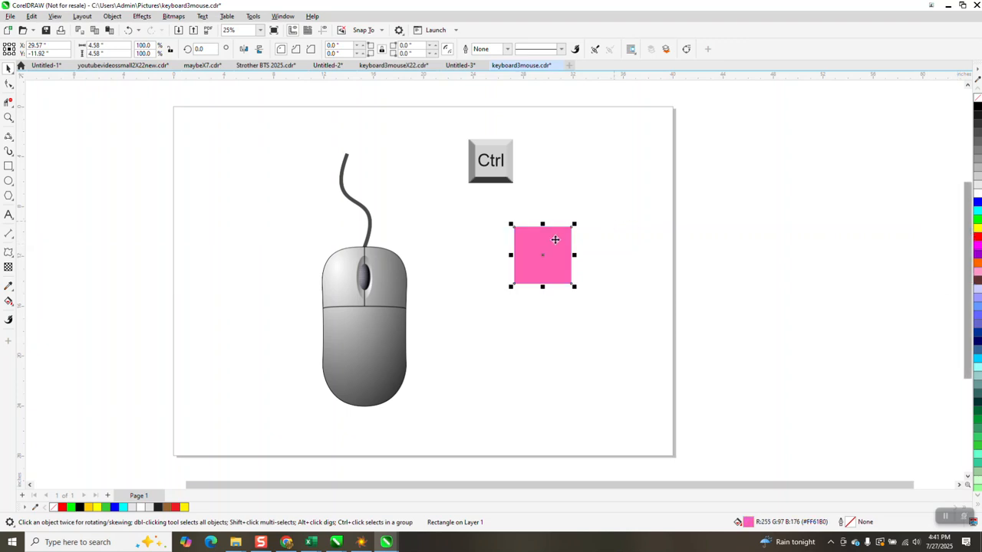
left_click(977, 241)
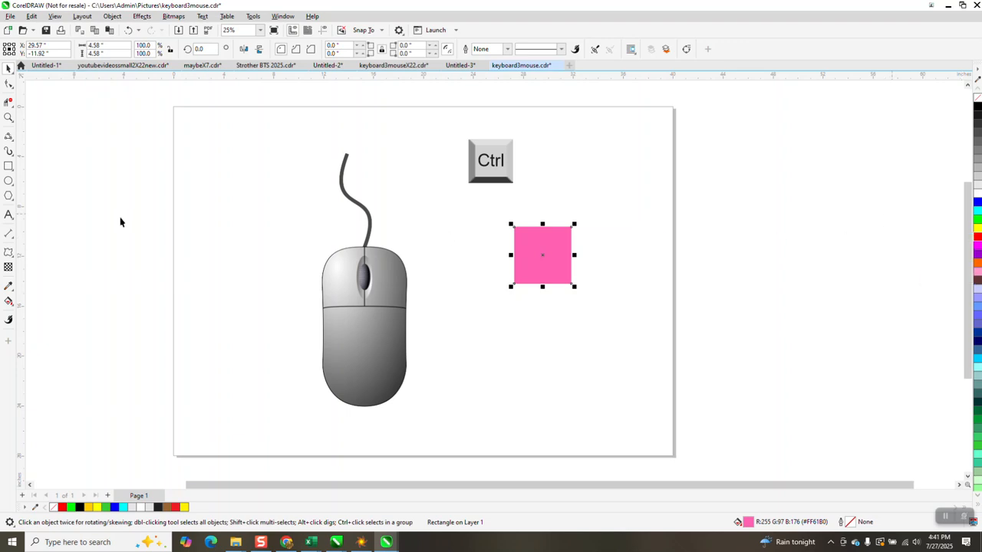
- Draw a square of about 5 inches beside the pink one across the page's right edge, filled blue without an outline
left_click(8, 166)
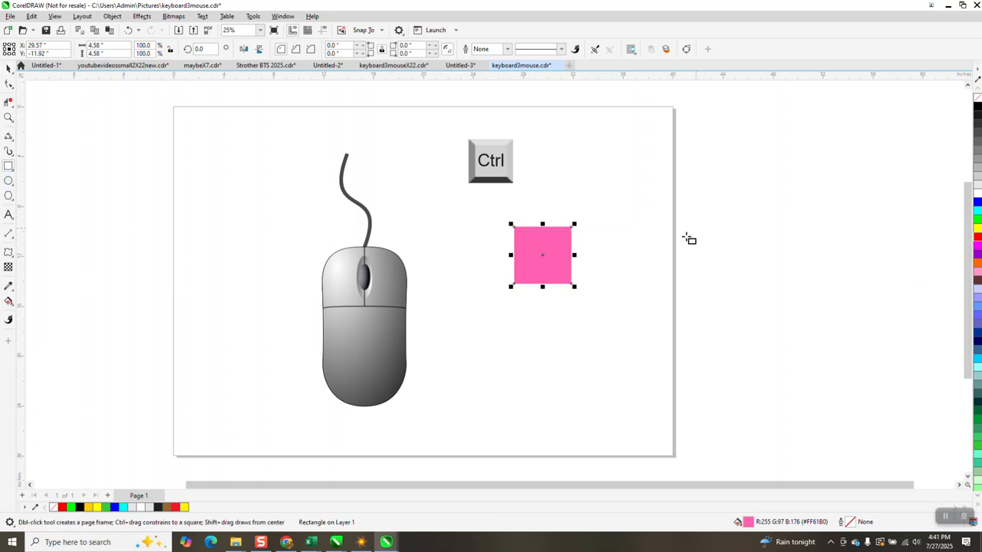
left_click_drag(695, 227, 632, 292)
left_click(976, 202)
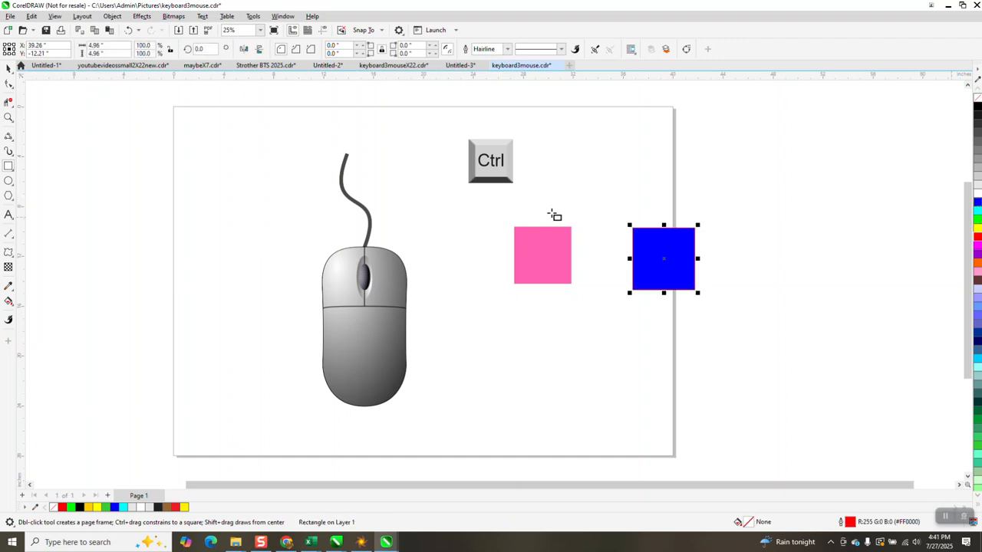
left_click(977, 99)
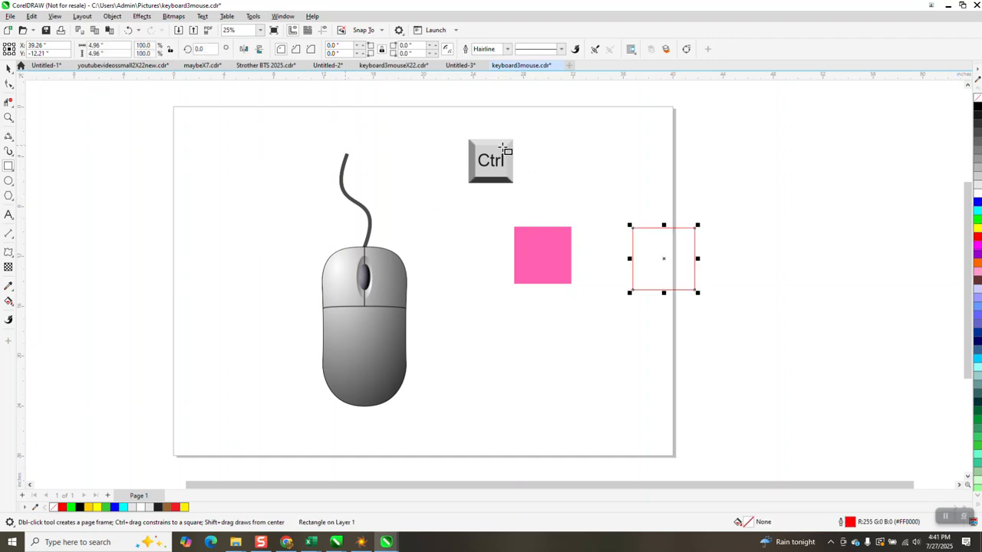
left_click(977, 202)
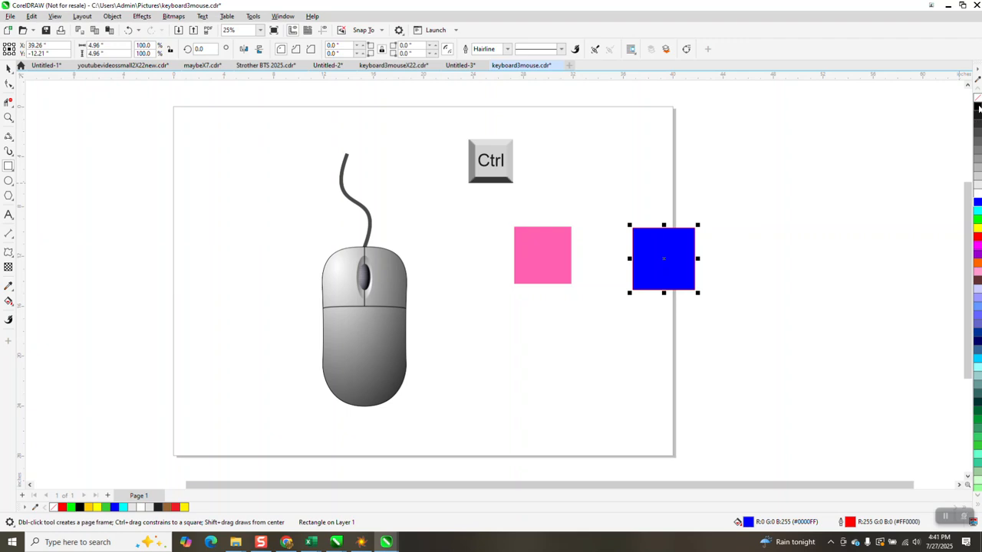
right_click(977, 99)
left_click(10, 69)
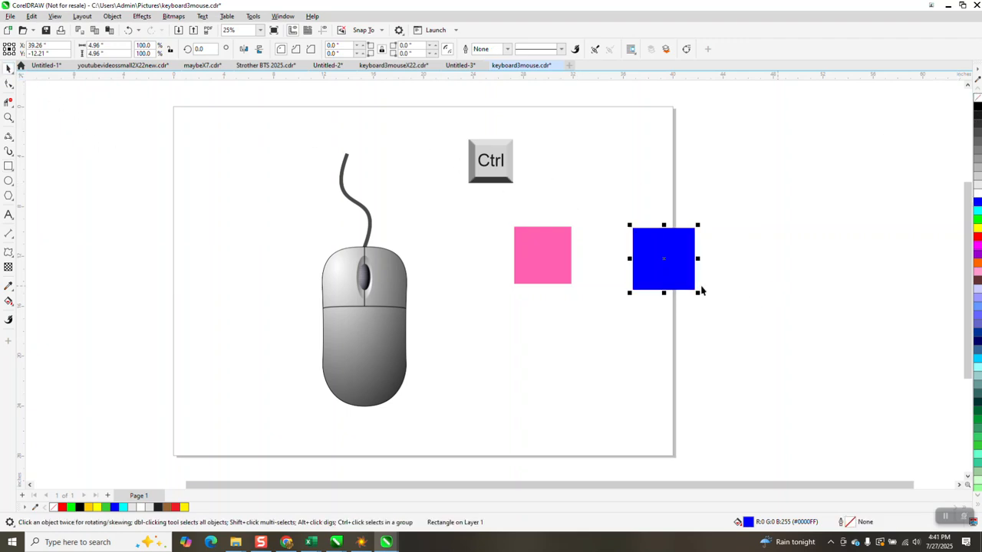
- Lighten the blue square's fill by mixing in white in small increments until it is about R167 G167 B255
left_click(976, 197, "ctrl")
left_click(976, 197, "ctrl")
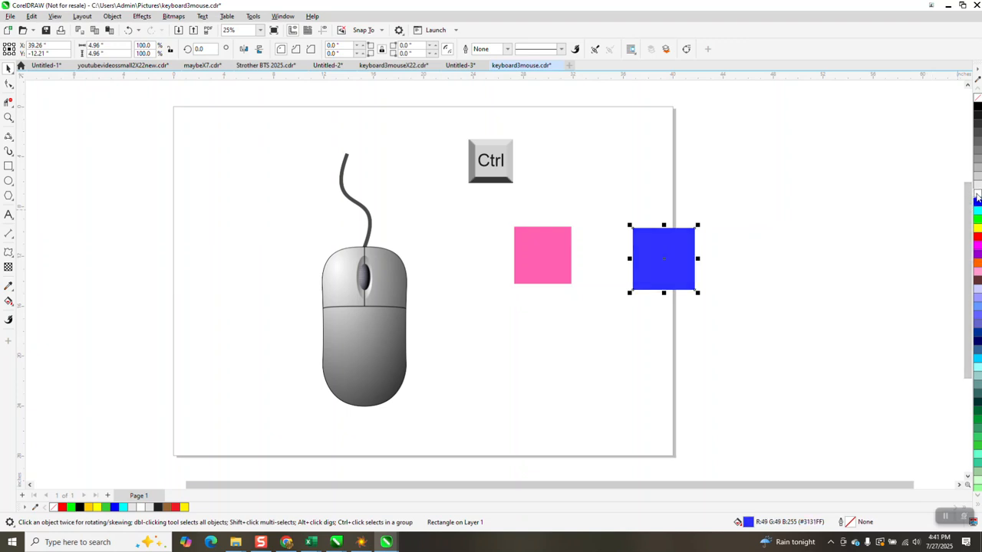
left_click(977, 197, "ctrl")
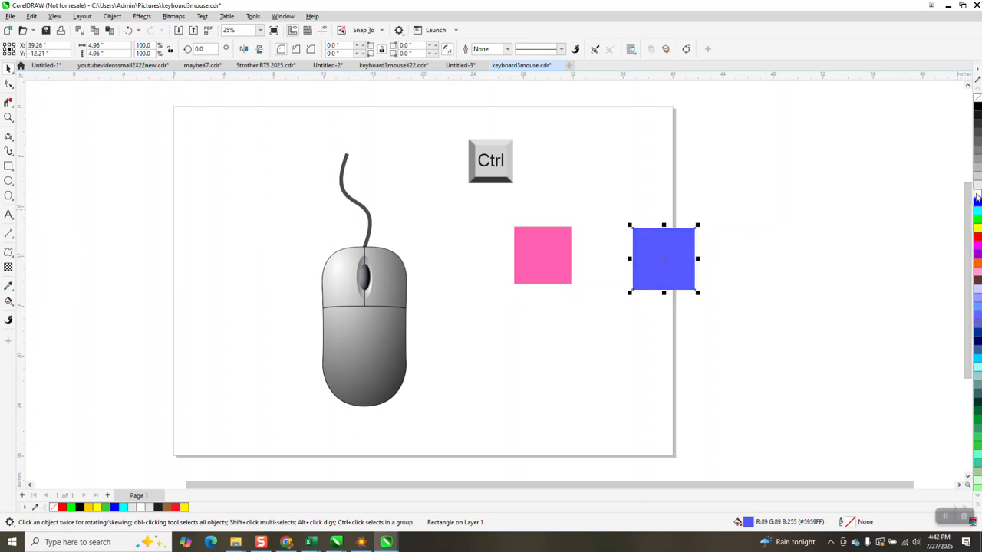
left_click(976, 197, "ctrl")
left_click(976, 197, "ctrl")
left_click(976, 197, "ctrl")
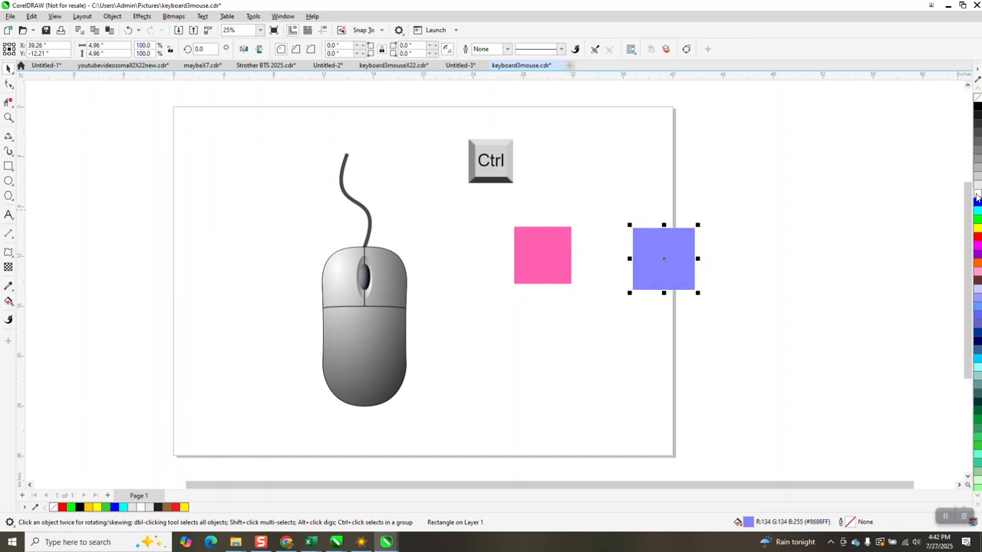
left_click(976, 197, "ctrl")
left_click(976, 197, "ctrl")
left_click(976, 197, "ctrl")
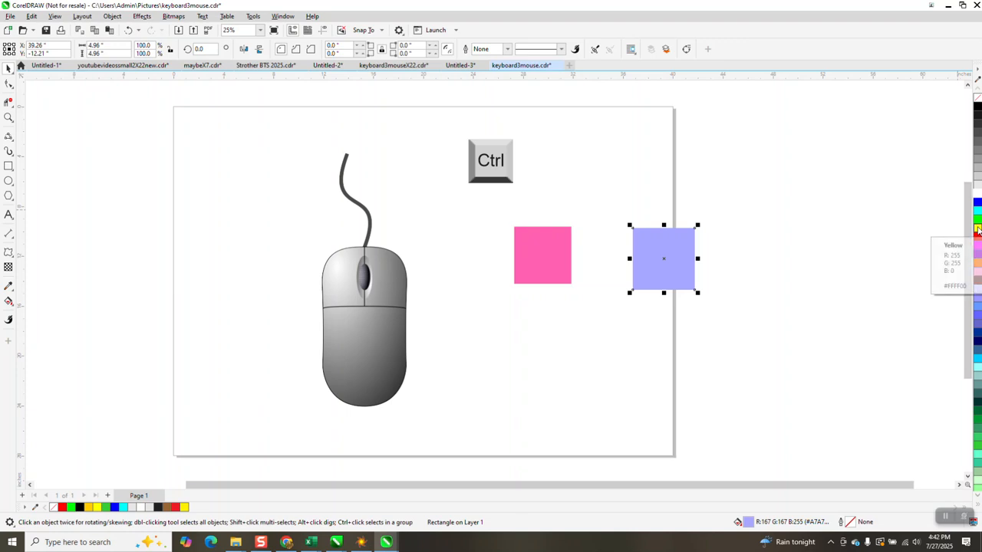
- Mix small amounts of yellow, red, purple and black into the square's fill to reach the mauve #AB5894
left_click(977, 229, "ctrl")
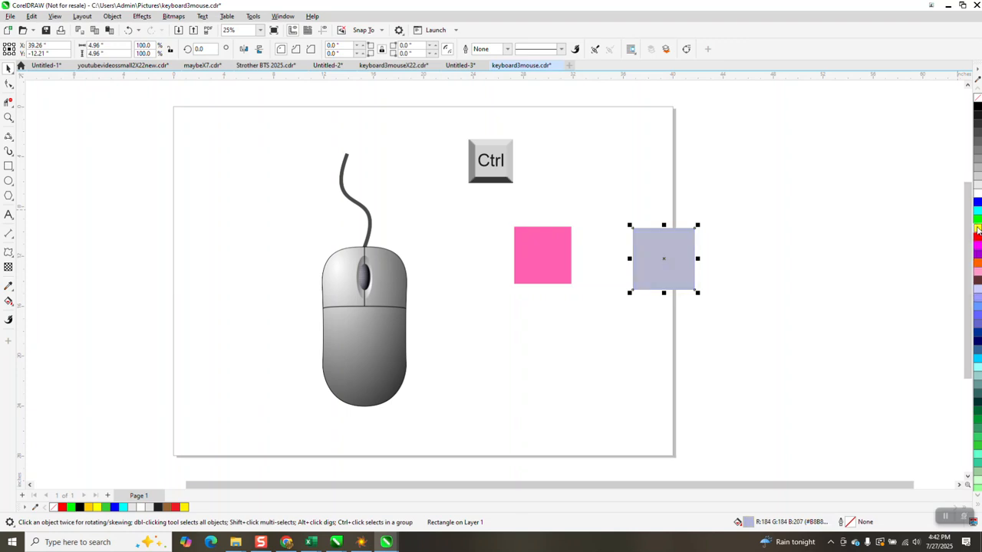
left_click(977, 239, "ctrl")
left_click(977, 238, "ctrl")
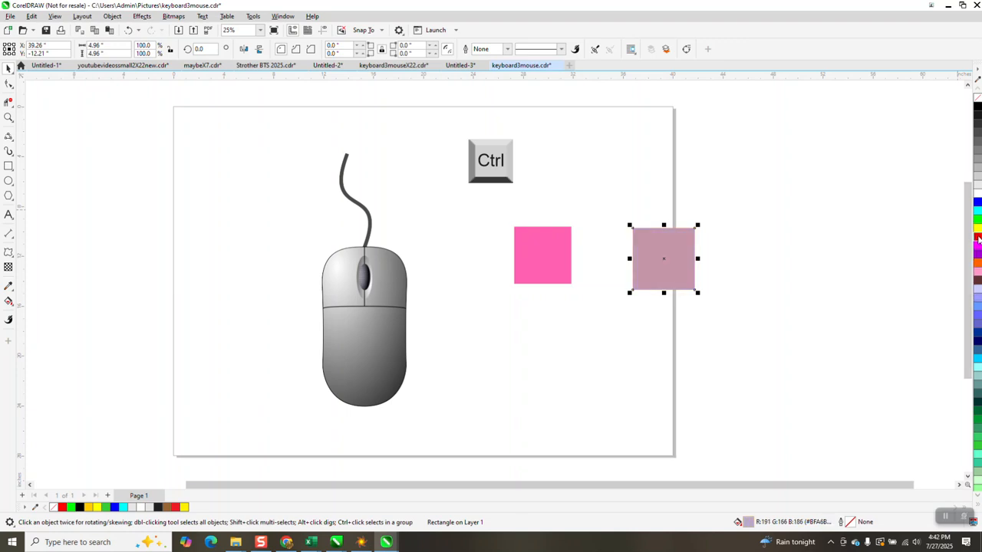
left_click(978, 238, "ctrl")
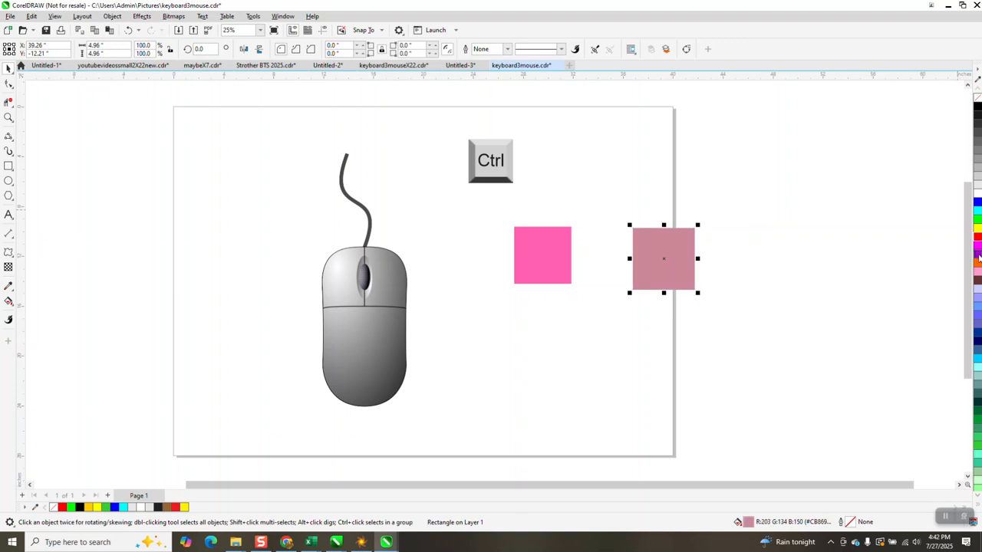
left_click(977, 258, "ctrl")
left_click(978, 257, "ctrl")
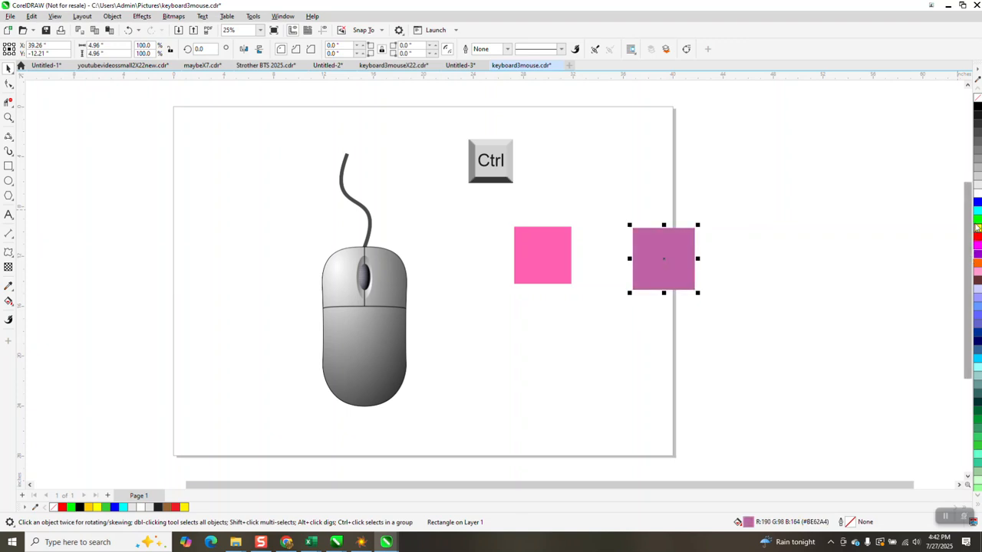
left_click(978, 109, "ctrl")
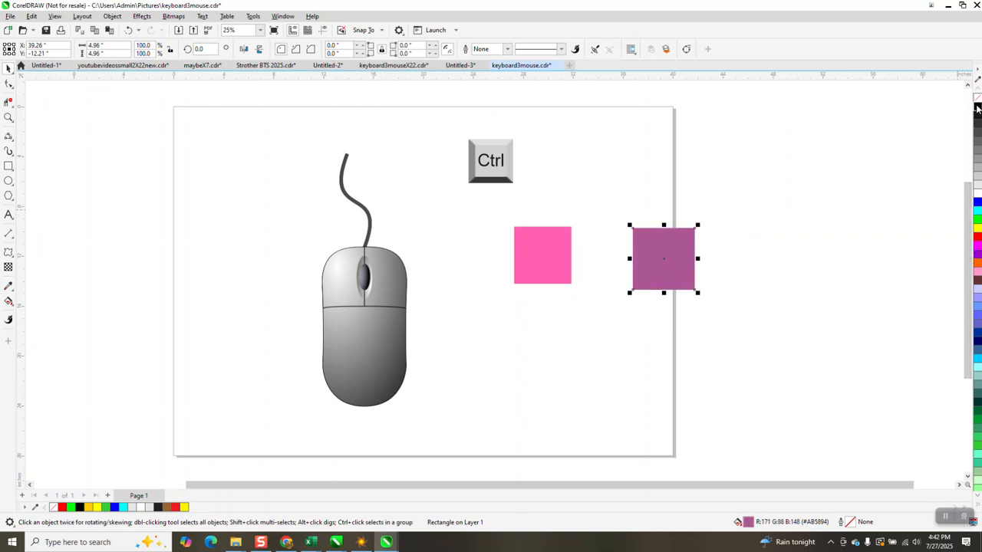
- Delete both the pink and the mauve squares
scroll(651, 260, "down", 1)
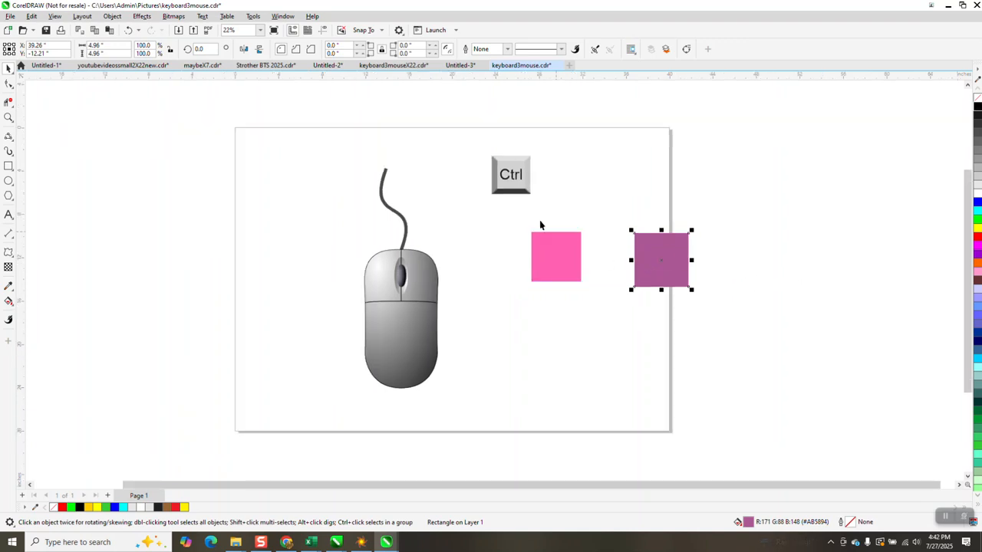
left_click(578, 281, "shift")
key("Delete")
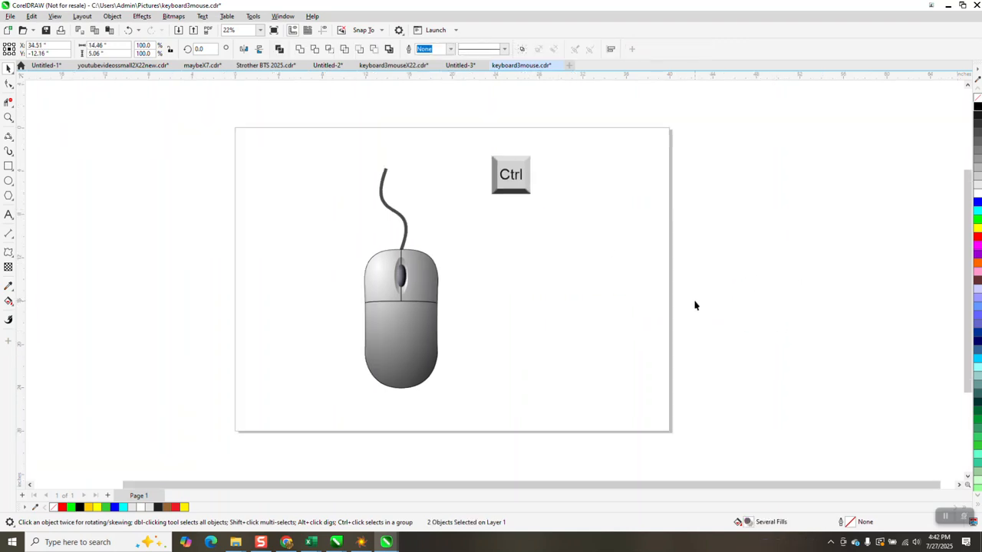
scroll(614, 260, "down", 1)
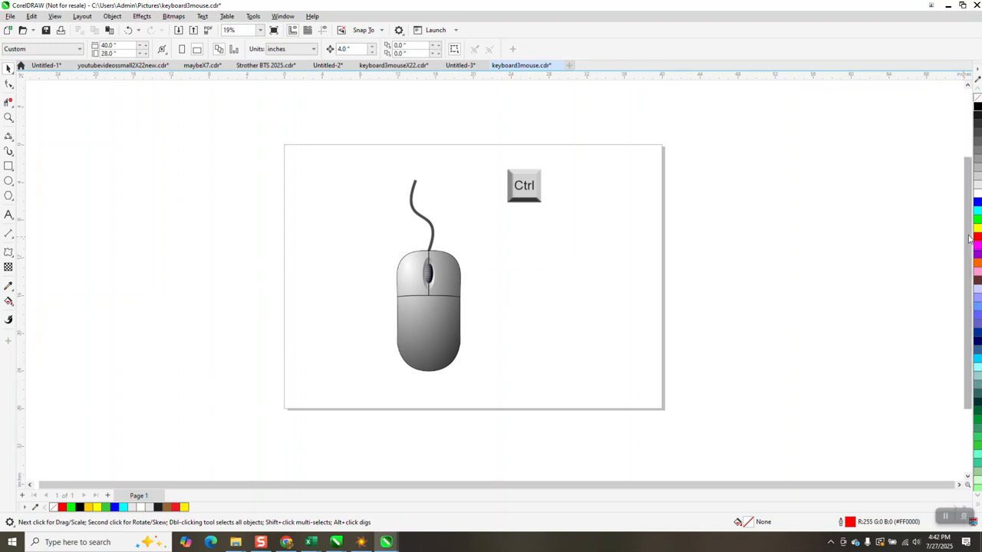
- Draw a square of about 3.9 inches above the page's upper-left corner and place a copy level with it above the upper-right corner
left_click(8, 165)
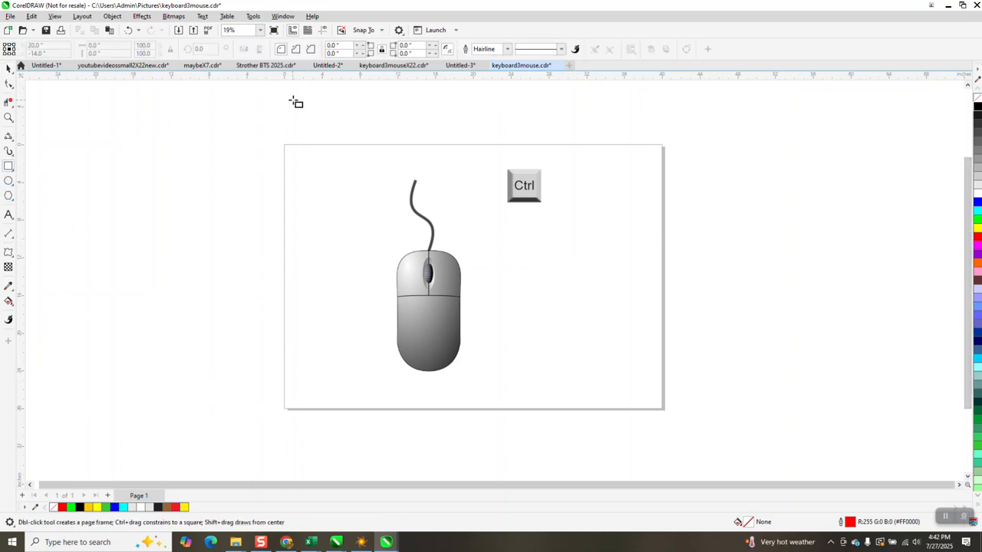
left_click_drag(344, 98, 305, 136)
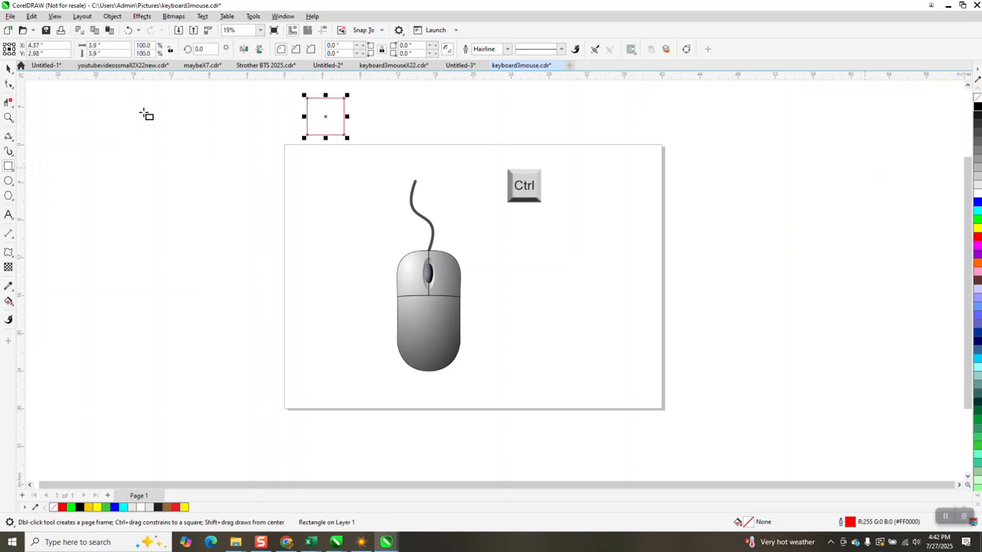
left_click(9, 69)
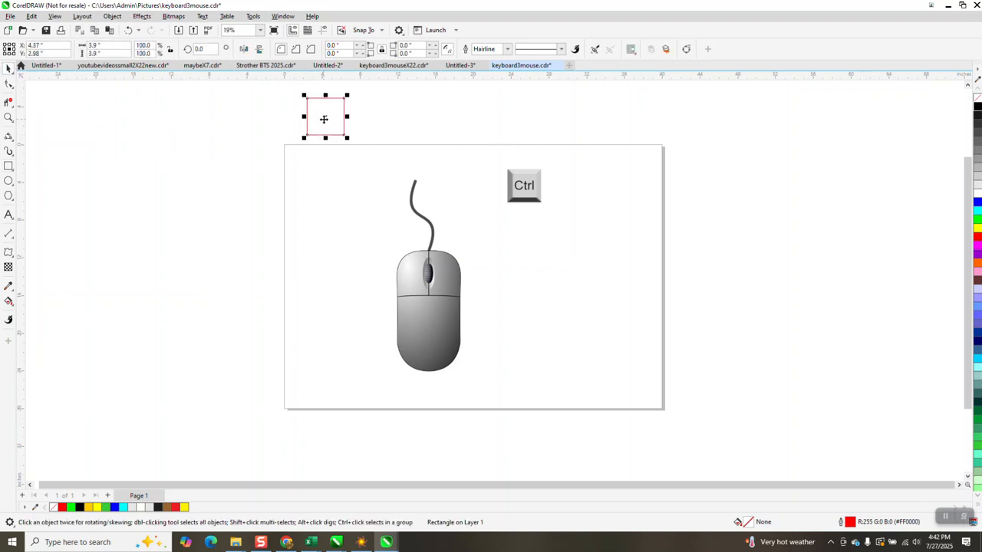
left_click_drag(331, 122, 663, 122)
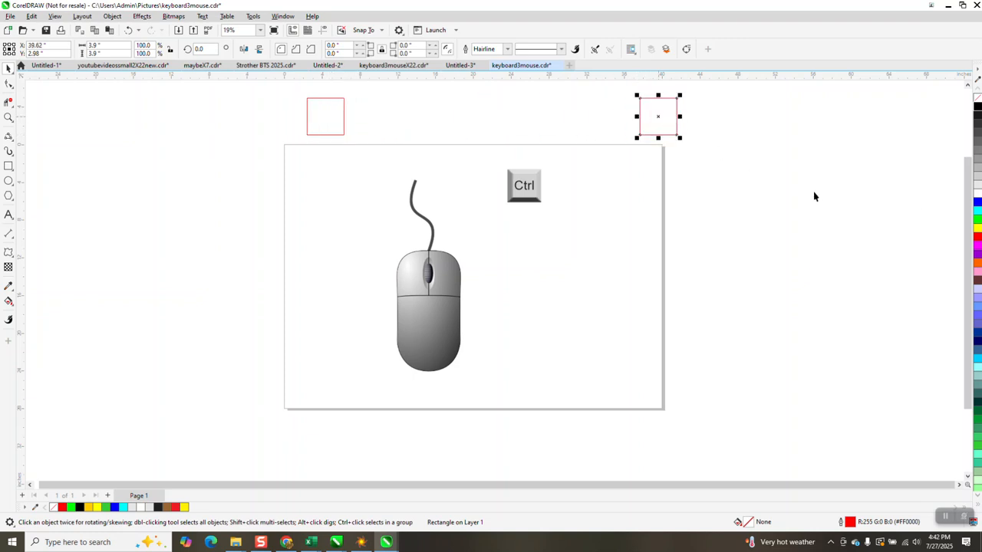
- Fill the right square red and the left square yellow, shifting the left one slightly down and to the left
left_click(978, 238)
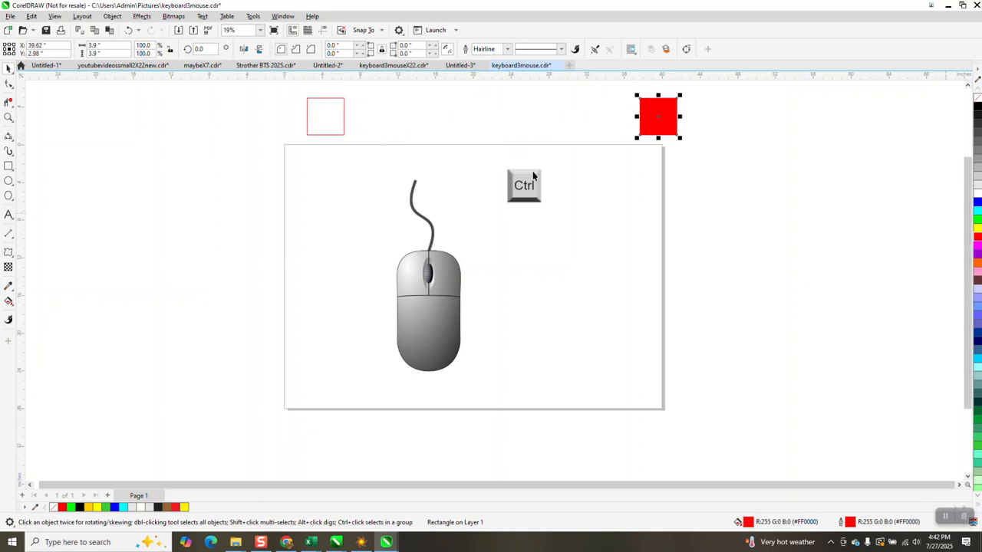
left_click_drag(321, 123, 315, 125)
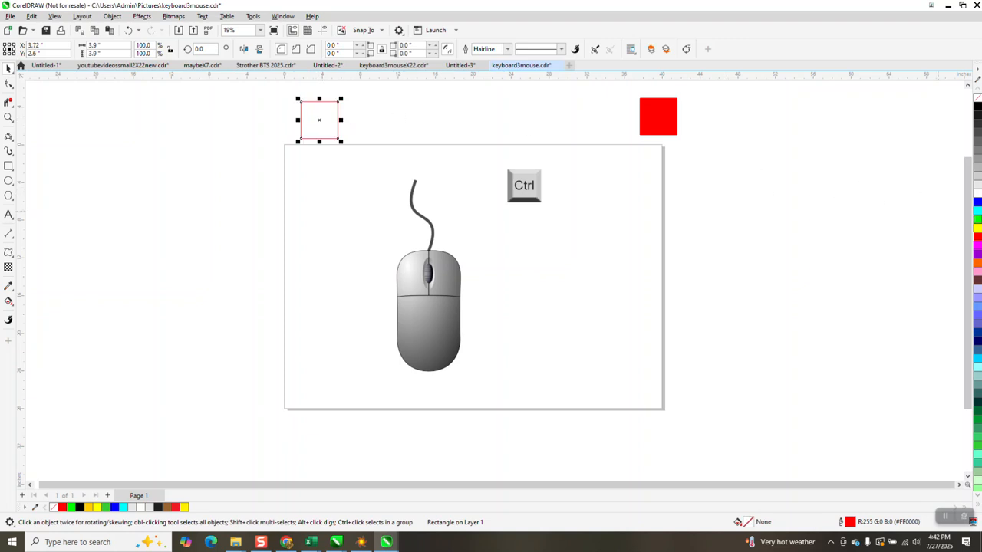
left_click(978, 229)
- Remove the outlines of the yellow and red squares and align their top edges
left_click_drag(261, 85, 781, 178)
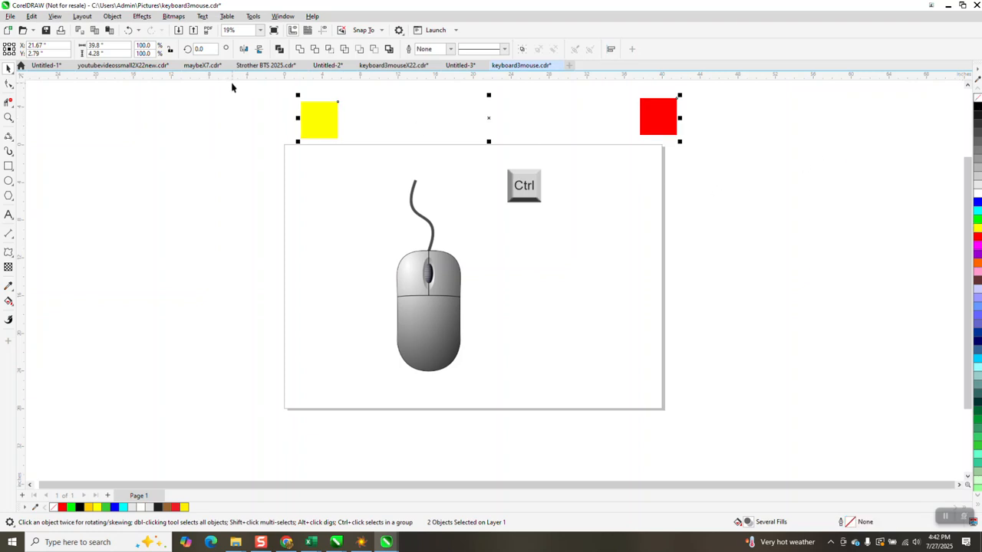
key("t")
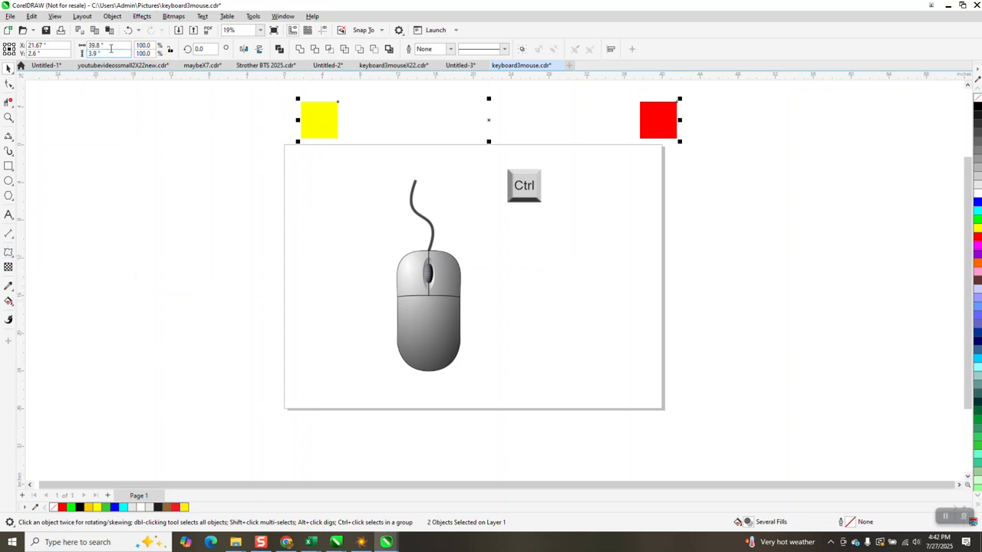
- Blend the yellow and red squares with 100 steps
left_click(142, 17)
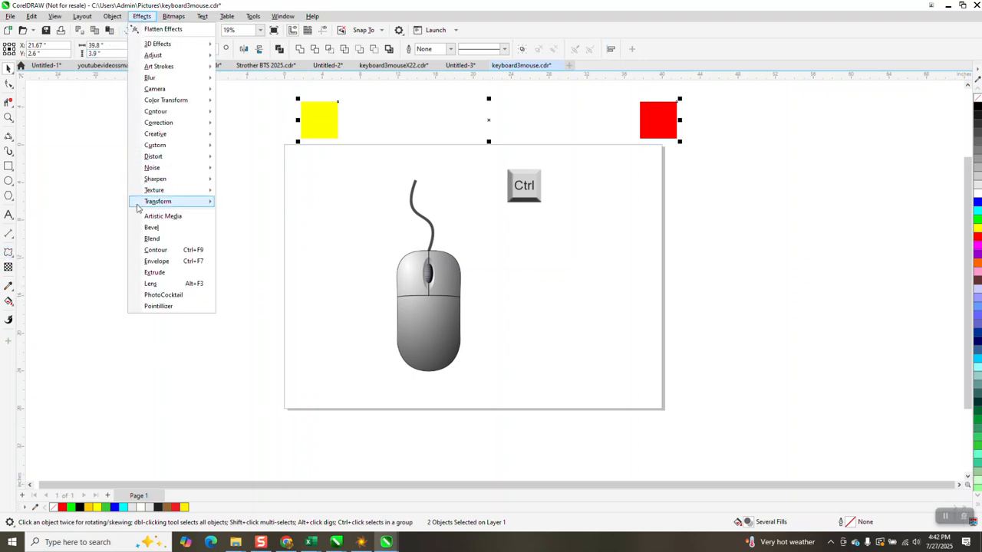
left_click(152, 238)
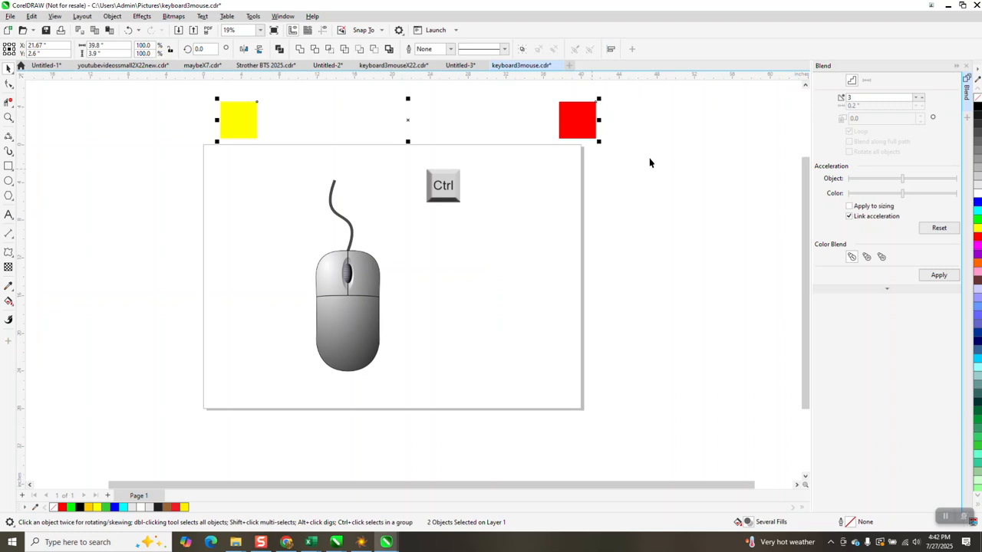
double_click(857, 97)
left_click(940, 277)
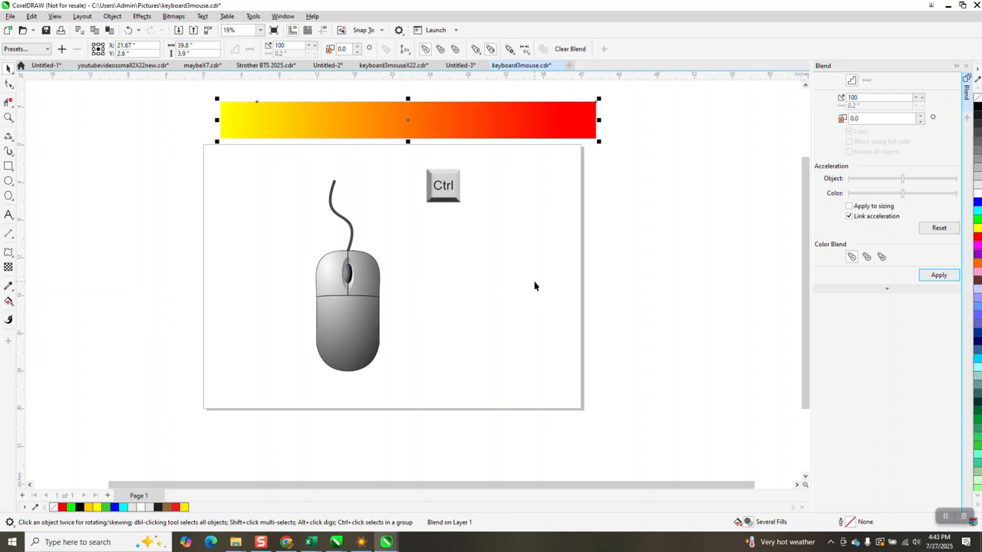
- Break the yellow-to-red blend apart and ungroup its intermediate squares
left_click(112, 16)
left_click(176, 256)
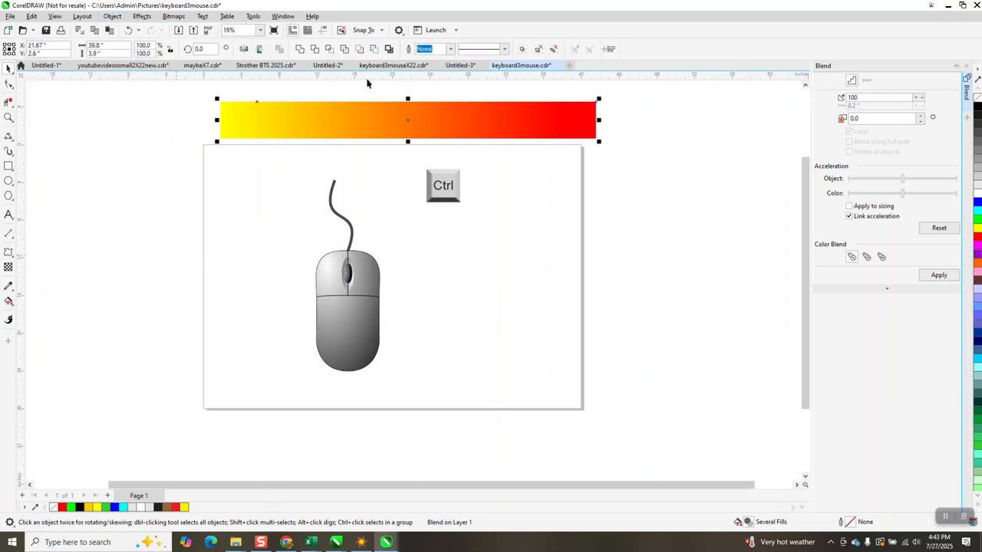
left_click(404, 108)
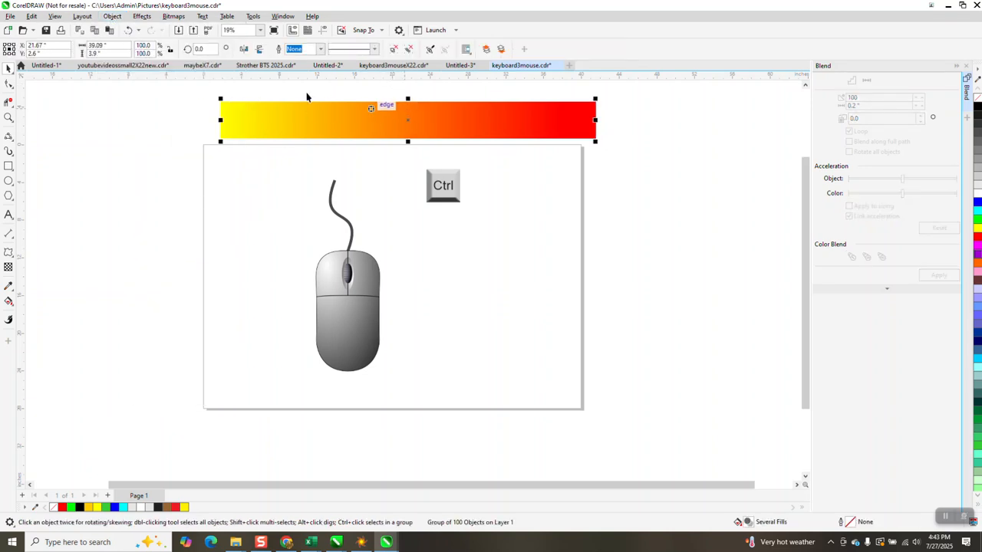
left_click(112, 16)
mouse_move(153, 190)
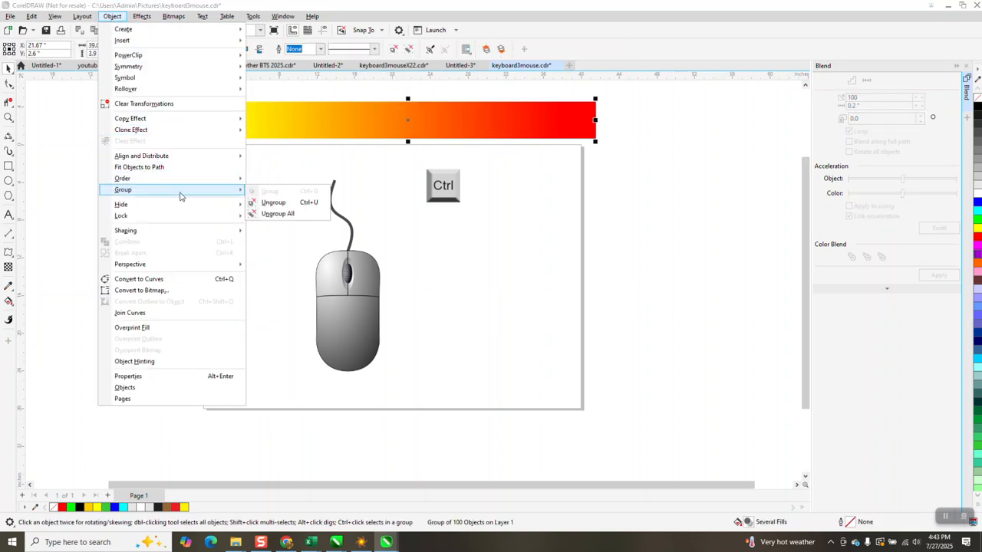
left_click(274, 201)
key("Escape")
- Move four orange to orange-red squares out of the colour strip onto the page, and shift the red end square slightly down and right
left_click_drag(364, 129, 278, 197)
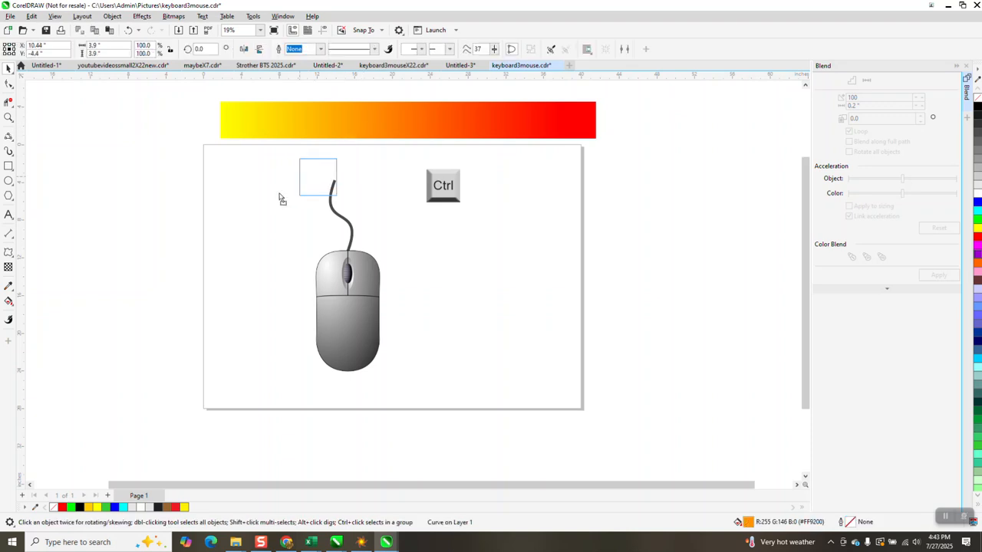
left_click_drag(394, 126, 389, 178)
left_click_drag(491, 130, 492, 179)
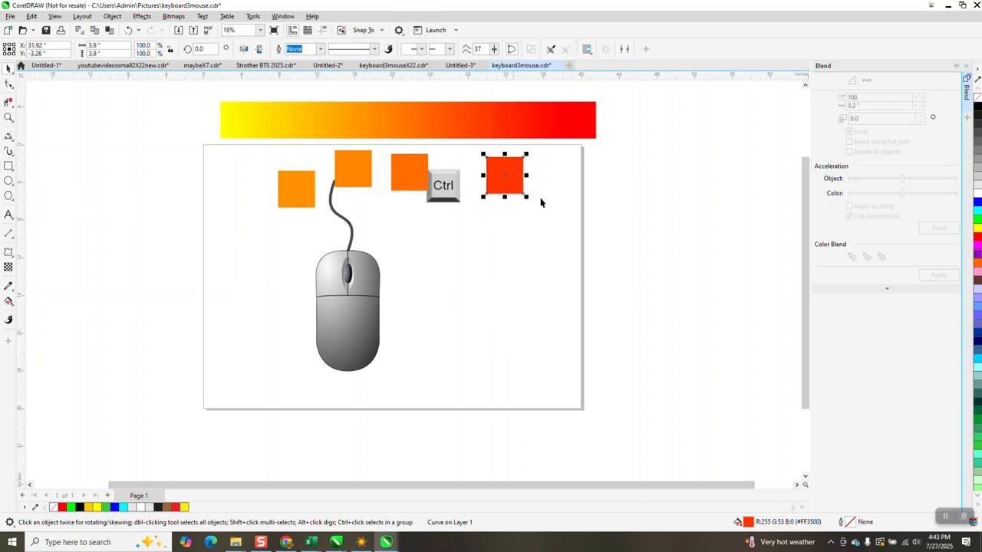
left_click_drag(567, 133, 578, 158)
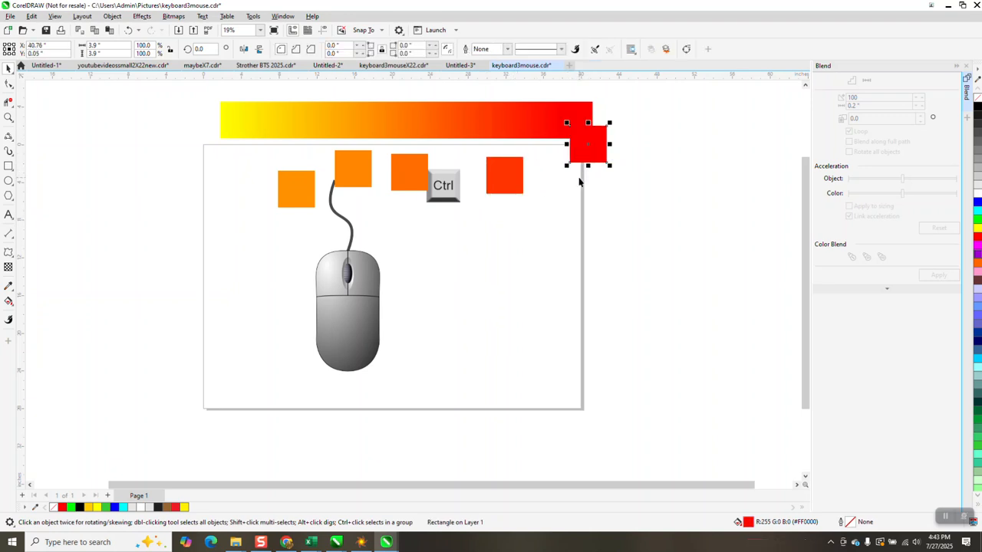
- Draw a square of about 6.5 inches below the Ctrl key image and place a copy right of the page at about the same height
scroll(289, 140, "down", 1)
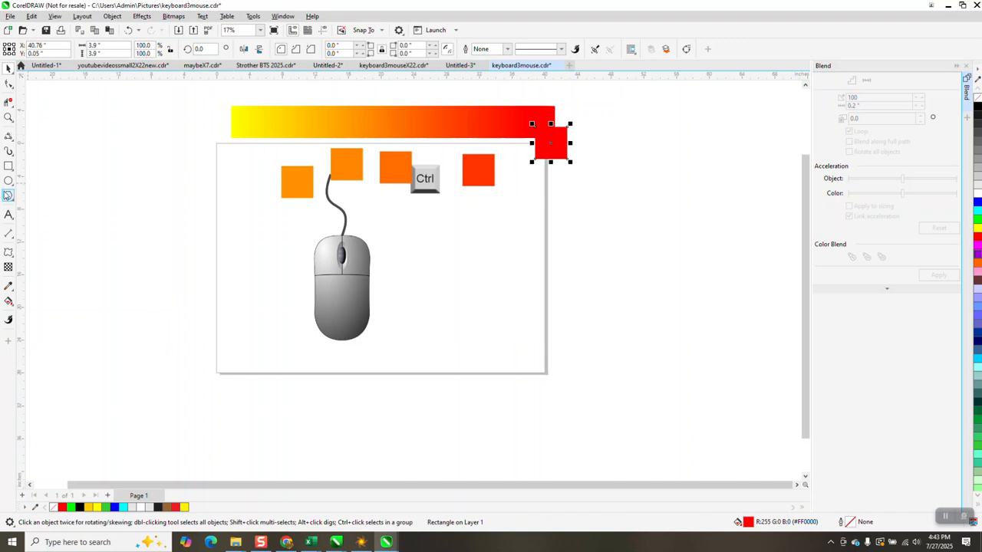
left_click(9, 165)
left_click_drag(472, 228, 414, 285)
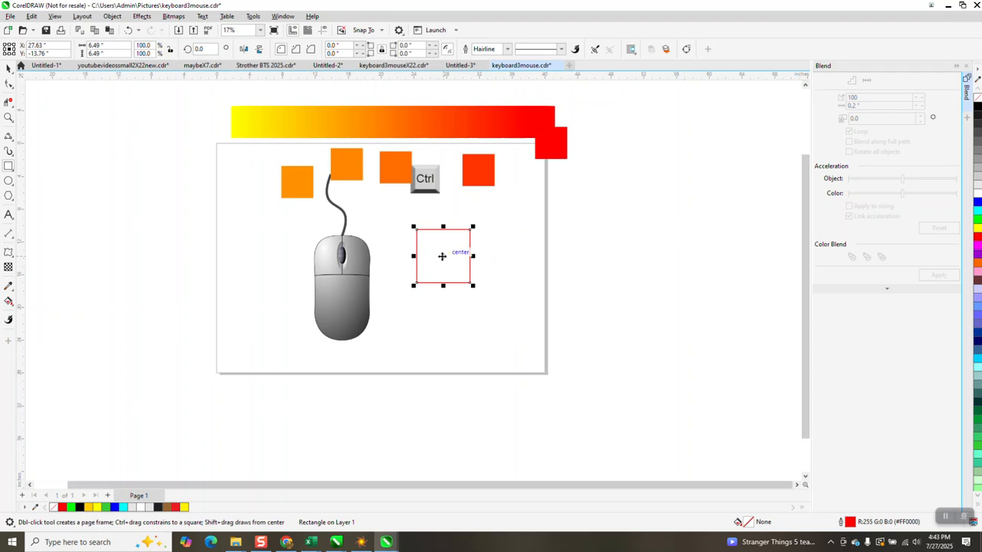
key("space")
left_click_drag(469, 257, 723, 251)
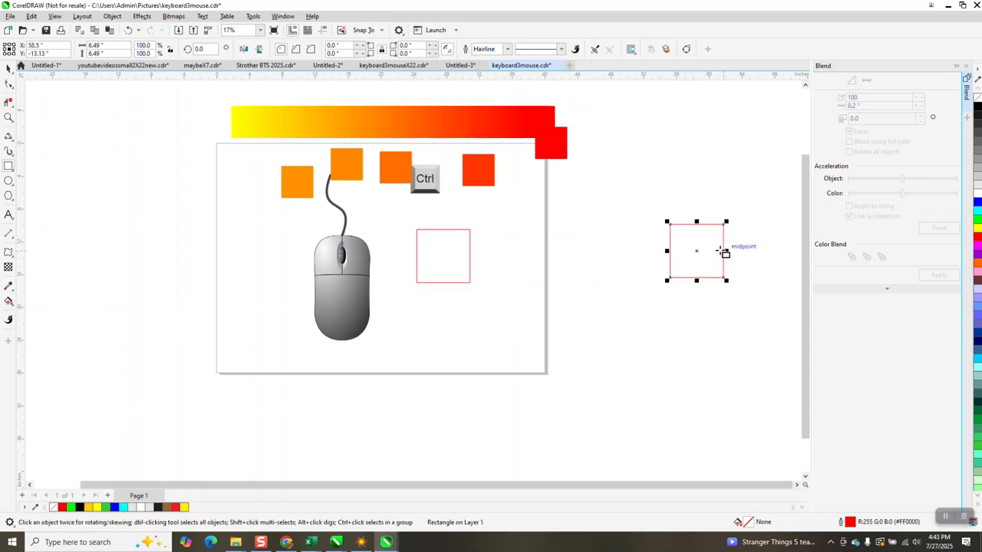
- Fill the new square outside the page red and the one on the page white
left_click(977, 241)
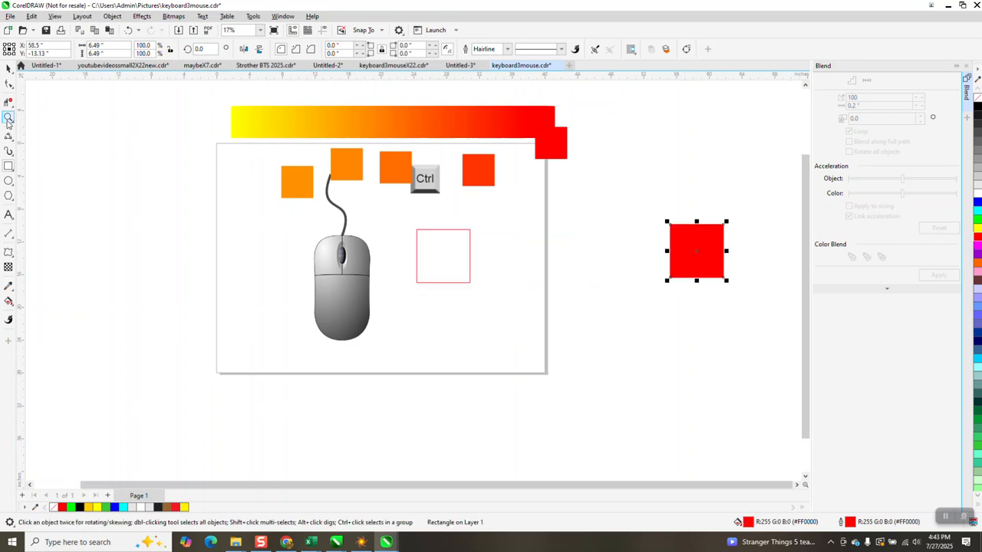
left_click(8, 68)
left_click(457, 255)
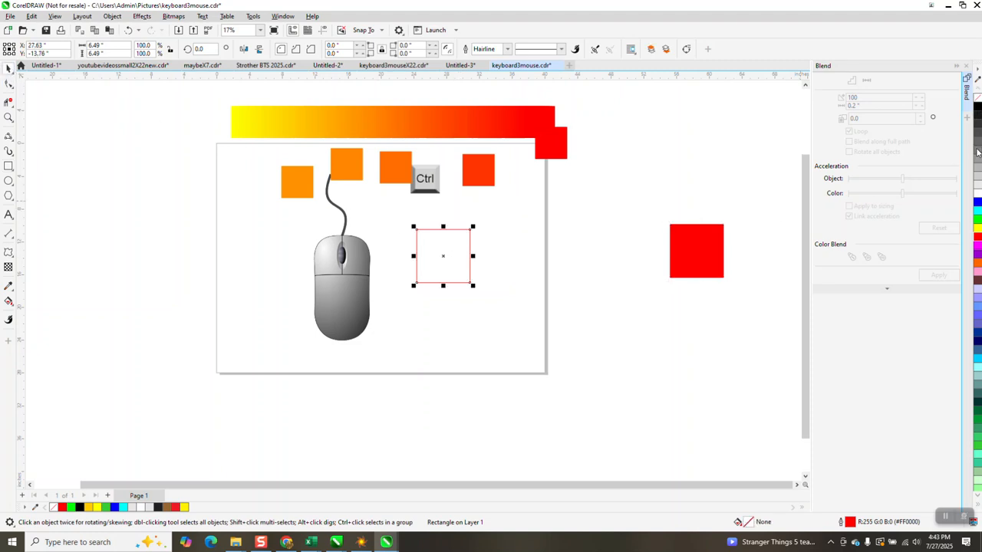
left_click(978, 192)
- Blend the white and red squares with 15 steps
left_click_drag(375, 209, 744, 307)
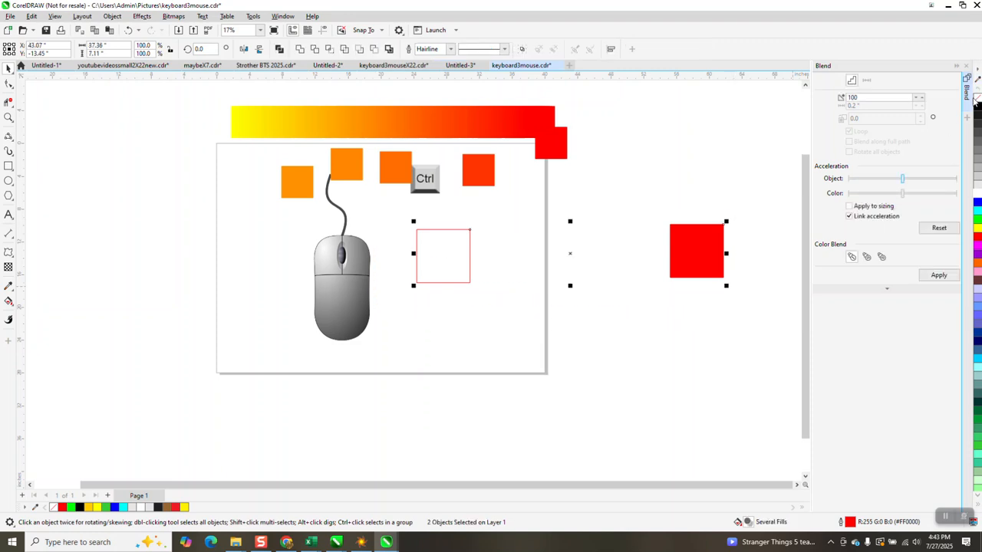
left_click(852, 98)
type("15")
left_click(937, 274)
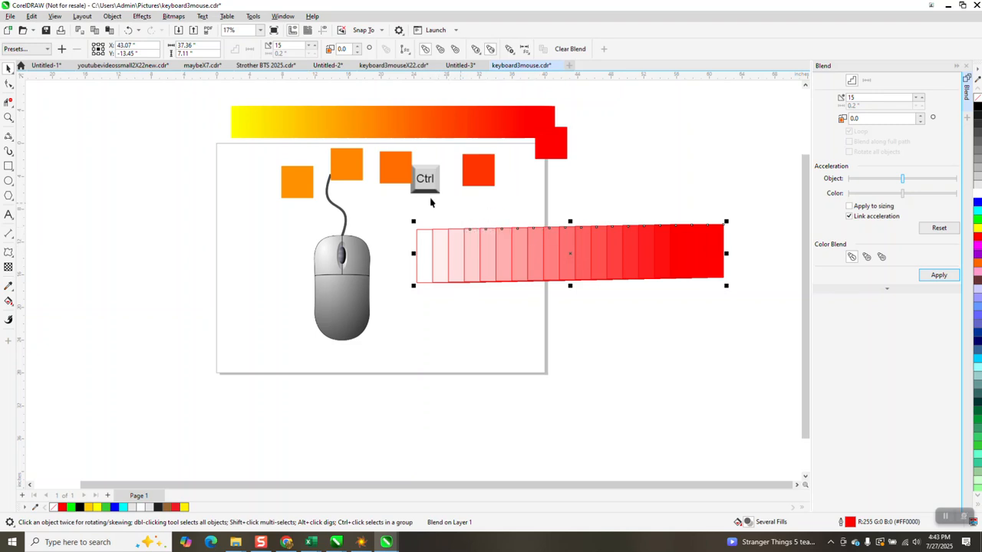
- Break the white-to-red blend apart and deselect everything
left_click(113, 17)
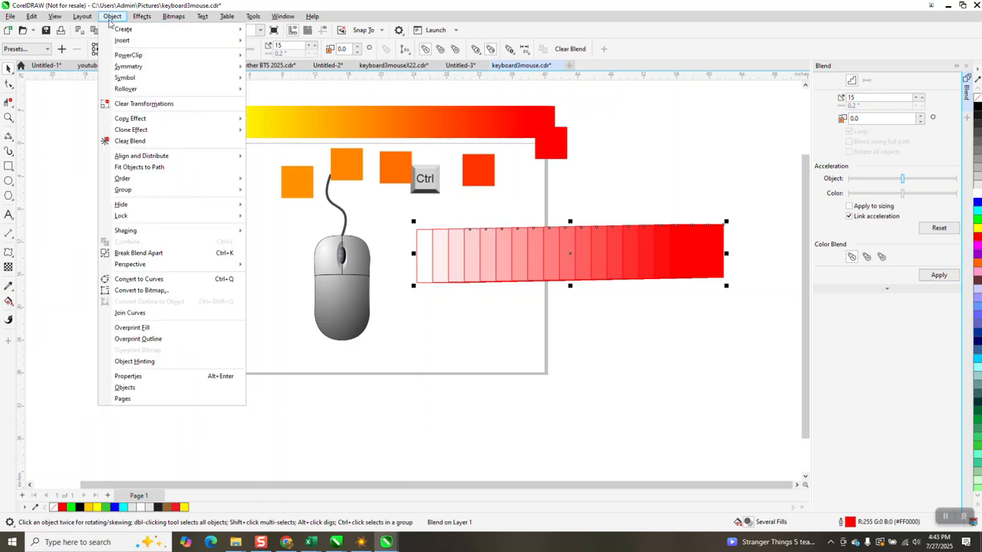
left_click(138, 254)
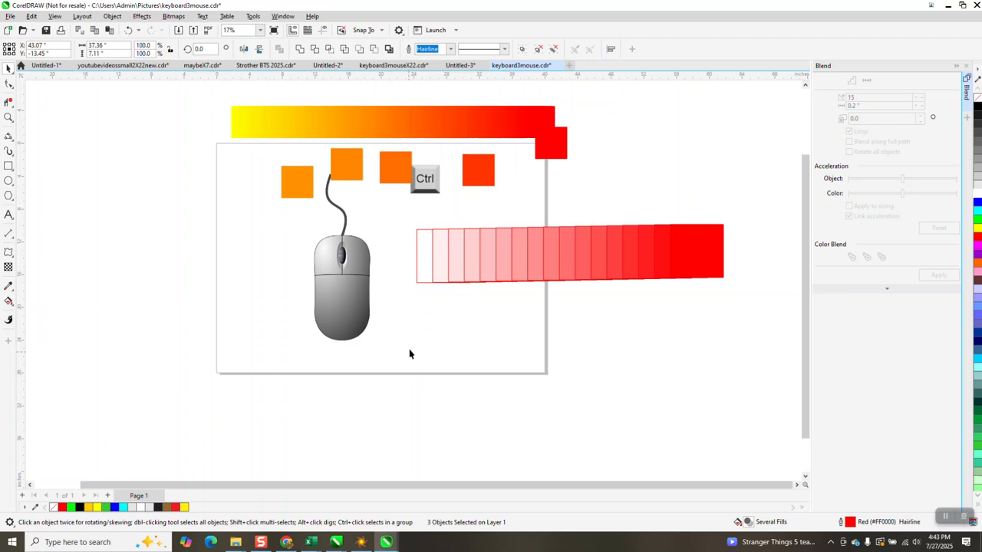
left_click(410, 355)
left_click(422, 276)
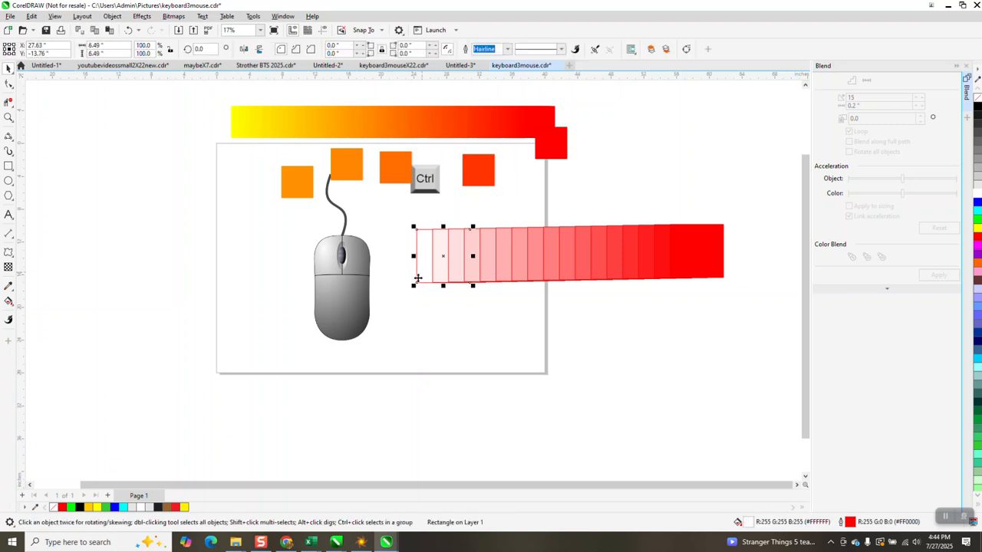
left_click_drag(422, 276, 365, 328)
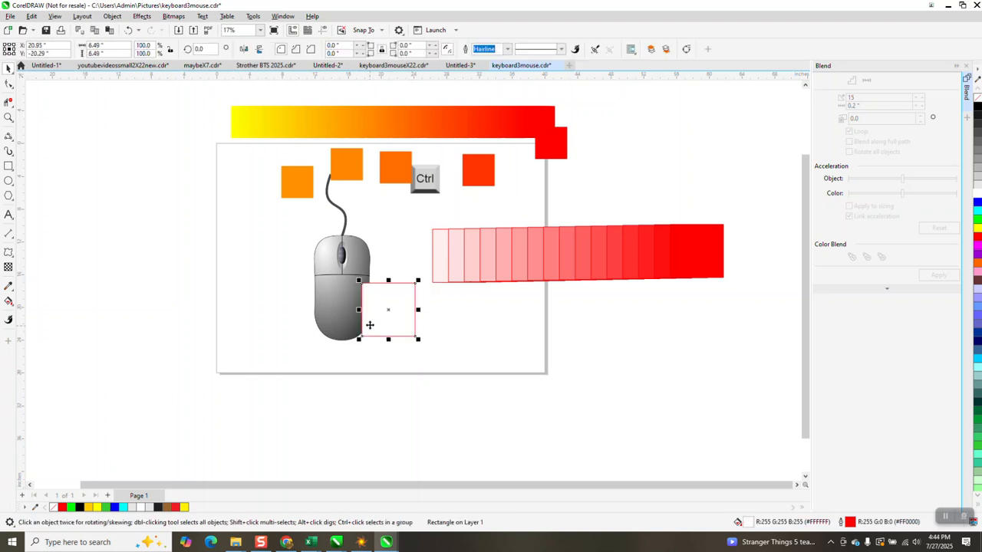
left_click(130, 31)
- Ungroup the intermediate squares of the white-to-red strip
left_click(556, 243)
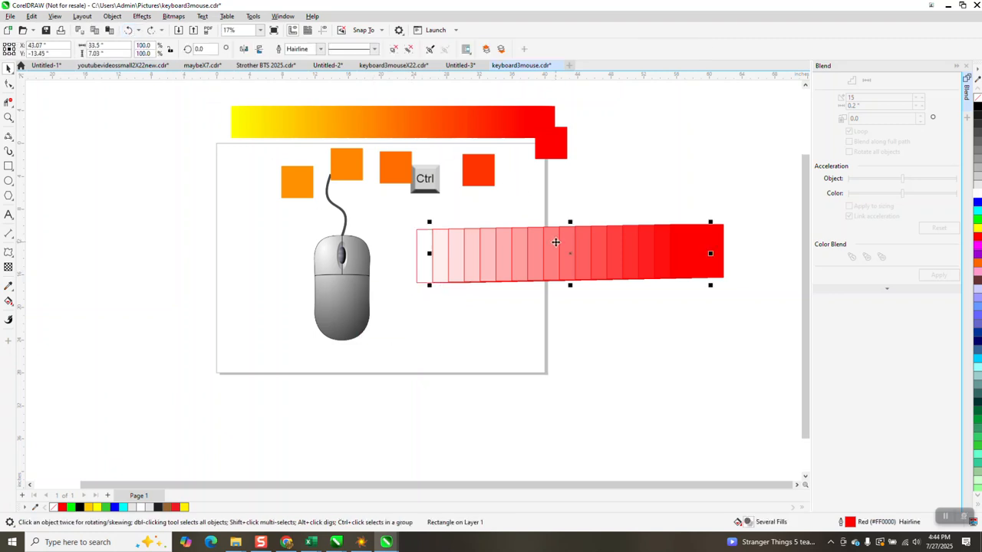
left_click(112, 16)
mouse_move(230, 195)
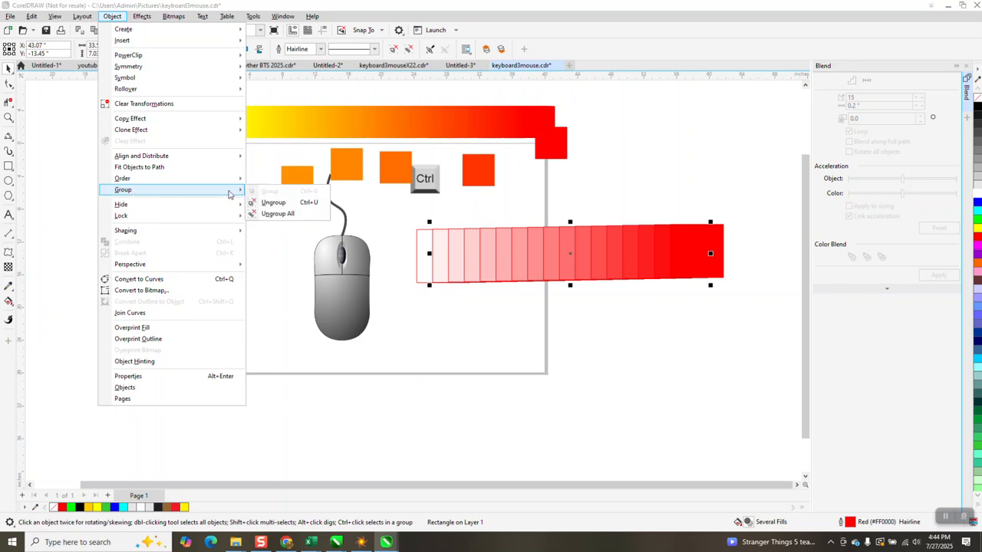
left_click(269, 202)
- Move five squares from pale pink to full red out of the strip and place them in a row beneath it
left_click_drag(512, 262, 508, 345)
left_click_drag(572, 287, 585, 342)
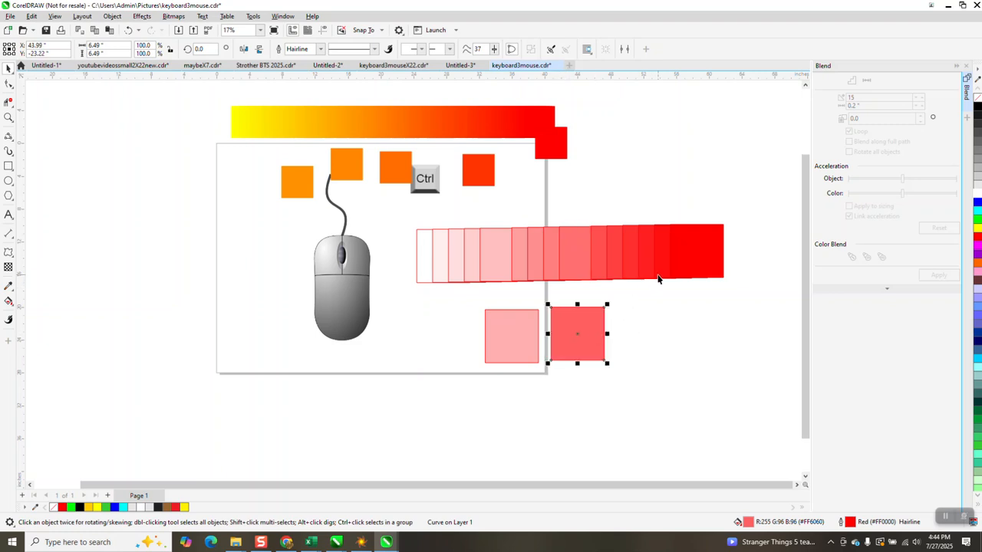
left_click_drag(658, 278, 723, 317)
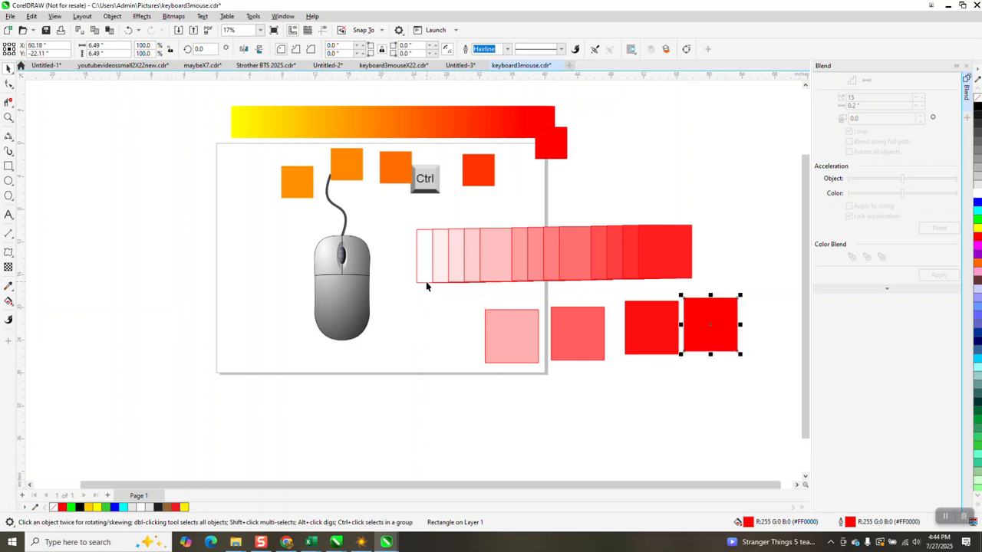
left_click_drag(440, 270, 428, 340)
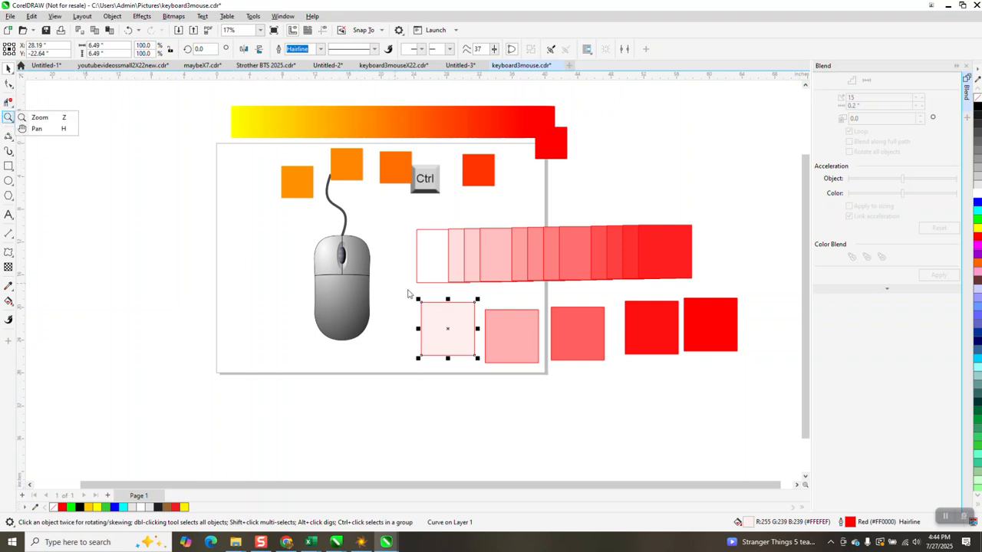
- Remove the outlines of the five separated squares below the white-to-red strip
left_click(167, 191)
left_click(9, 117)
left_click_drag(383, 293, 693, 406)
right_click(464, 332)
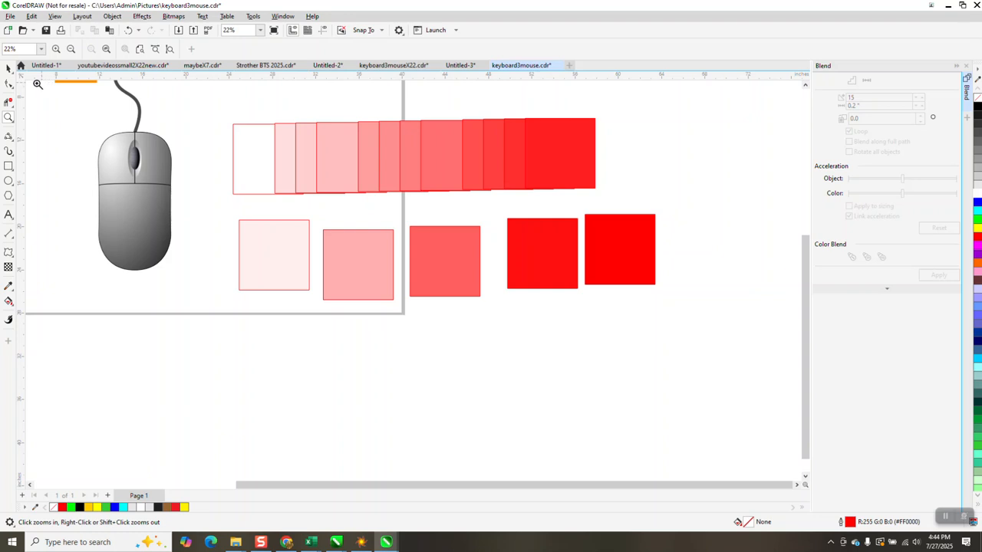
key("space")
left_click_drag(619, 353, 738, 366)
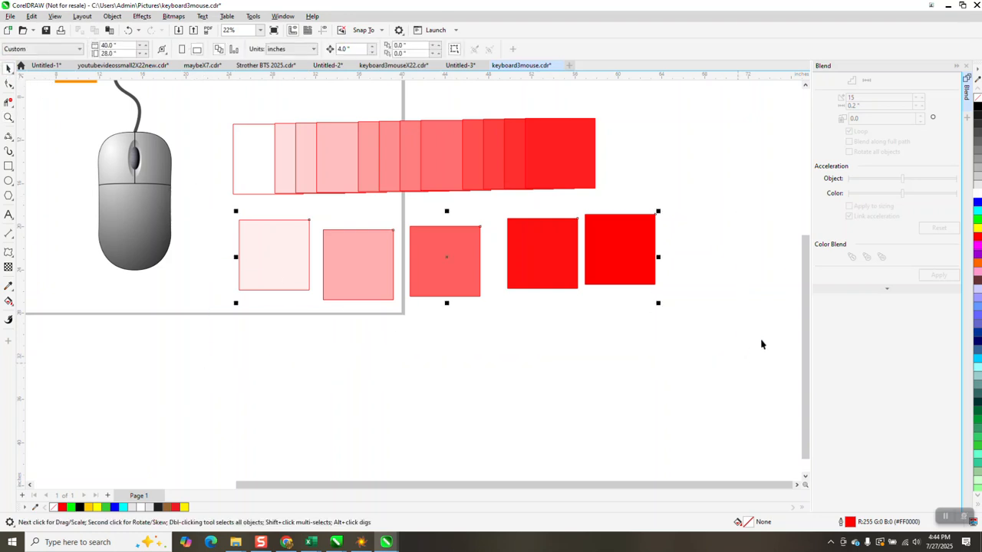
right_click(978, 100)
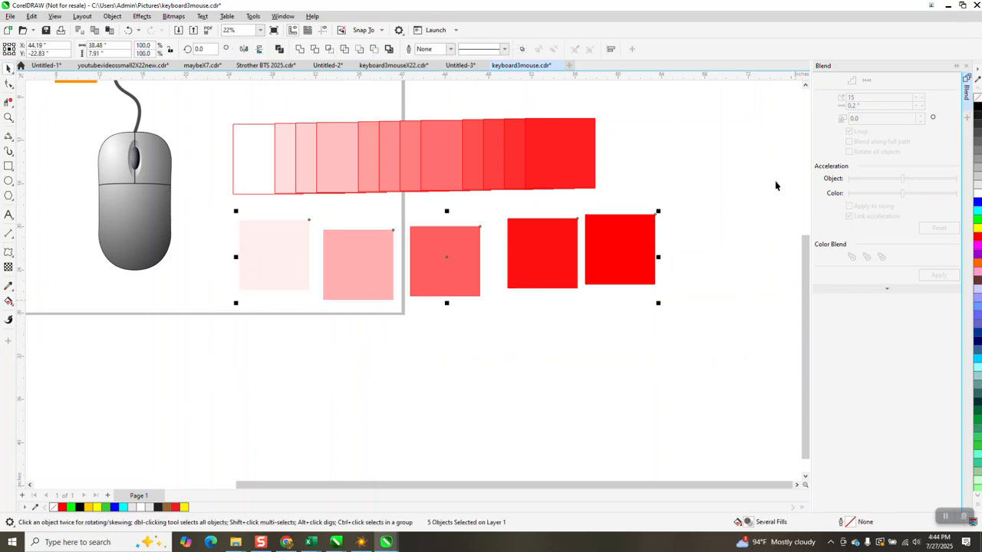
left_click(428, 351)
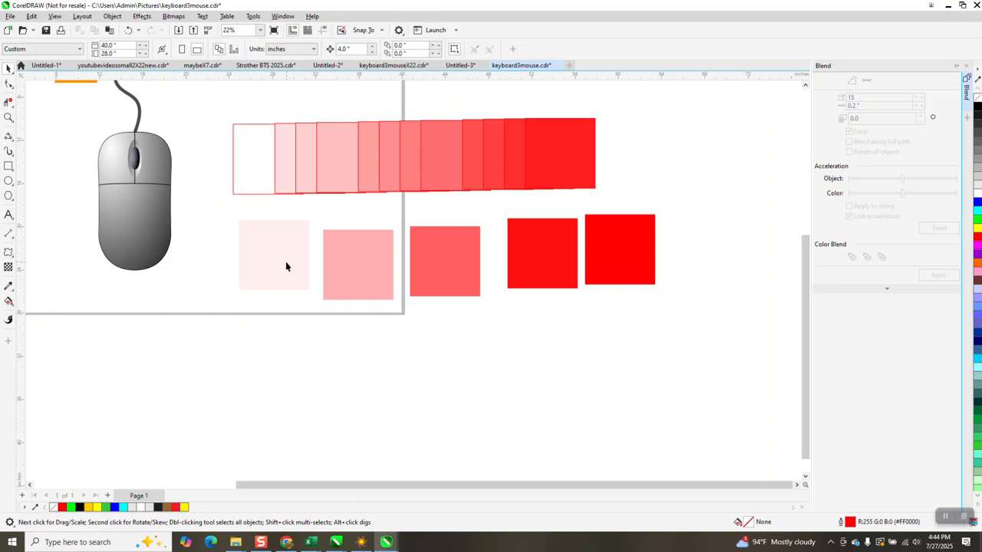
- Move the palest pink square over the full red square at the row's right end and bring it to the front of the layer
left_click_drag(286, 266, 646, 284)
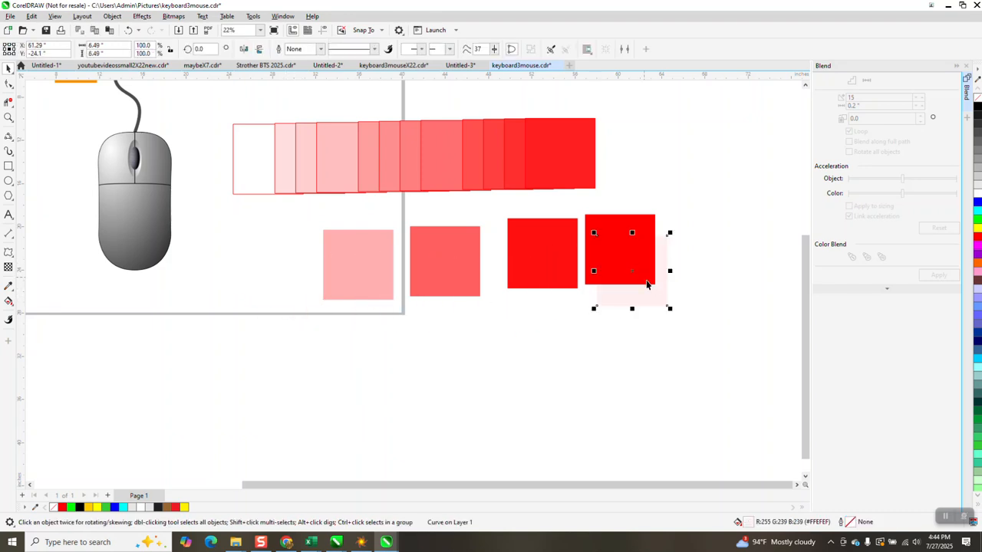
left_click(112, 16)
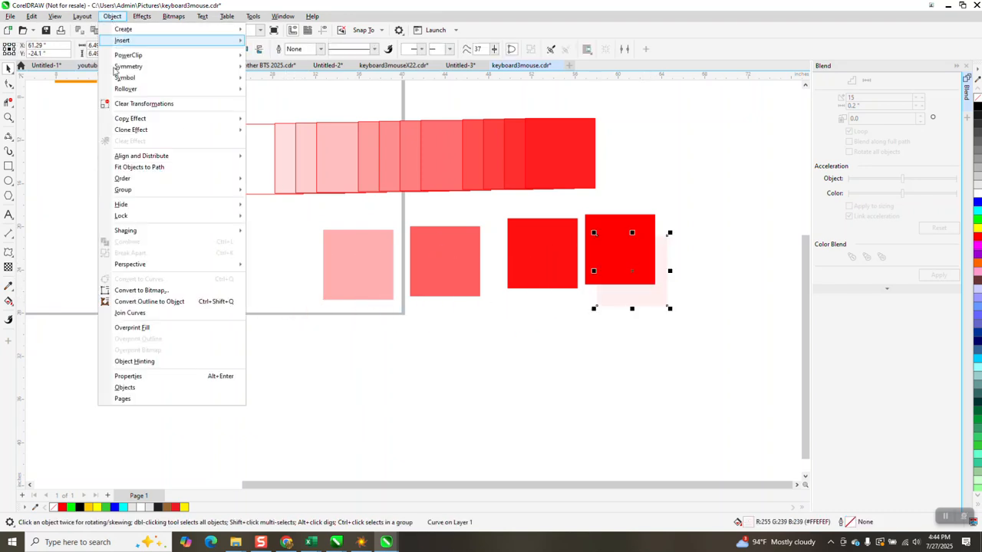
mouse_move(131, 178)
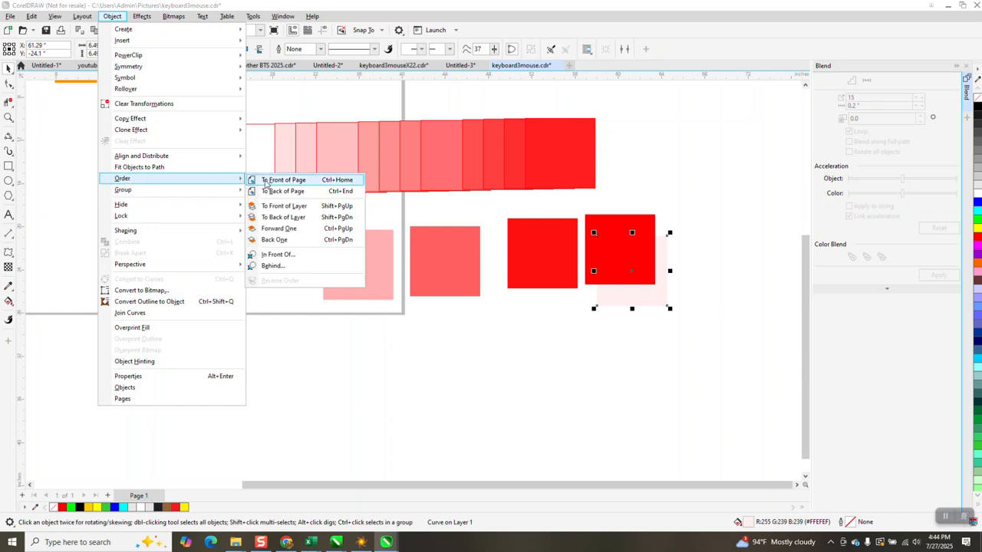
left_click(316, 207)
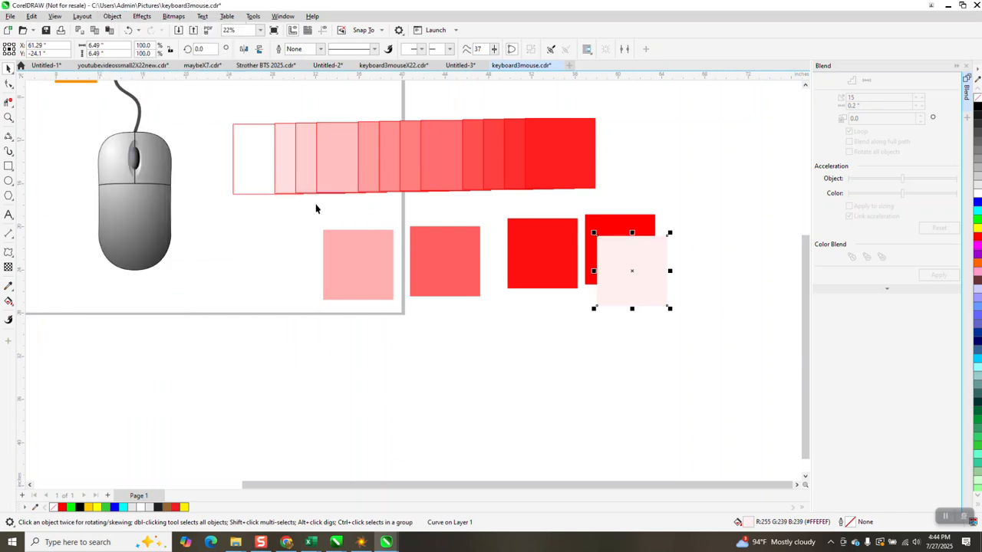
- Compare the pale pink square with the red one behind it, and close the Blend docker
left_click(8, 116)
left_click(706, 343)
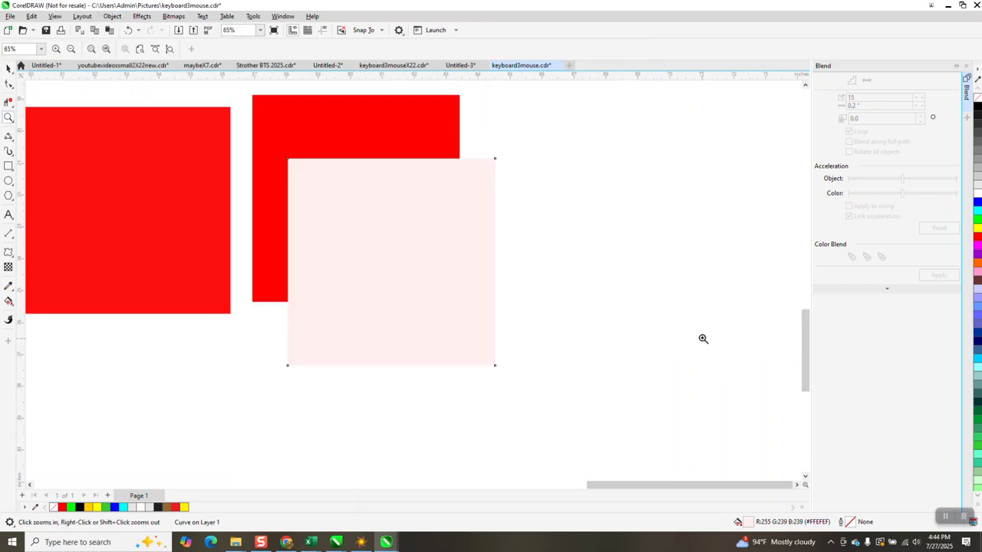
scroll(702, 339, "down", 5)
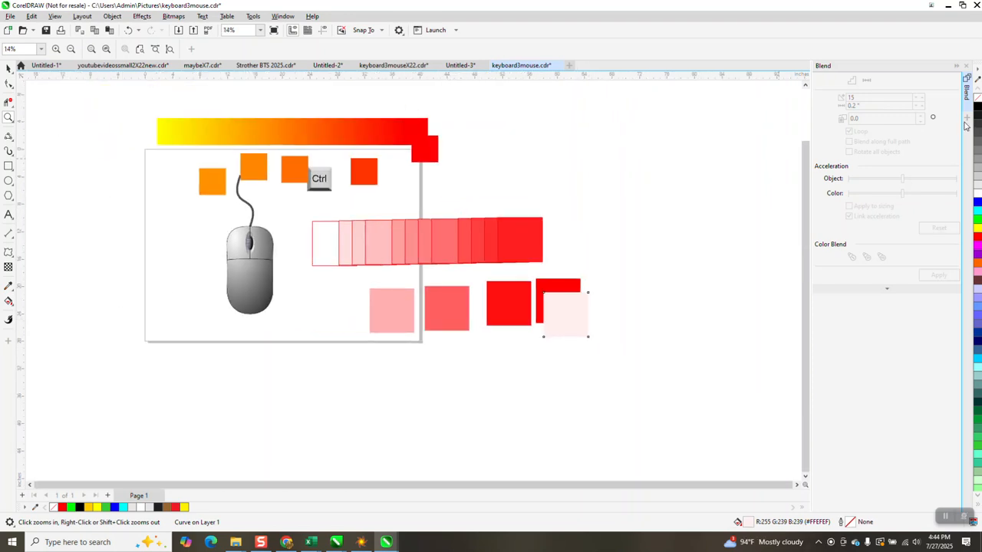
left_click(967, 67)
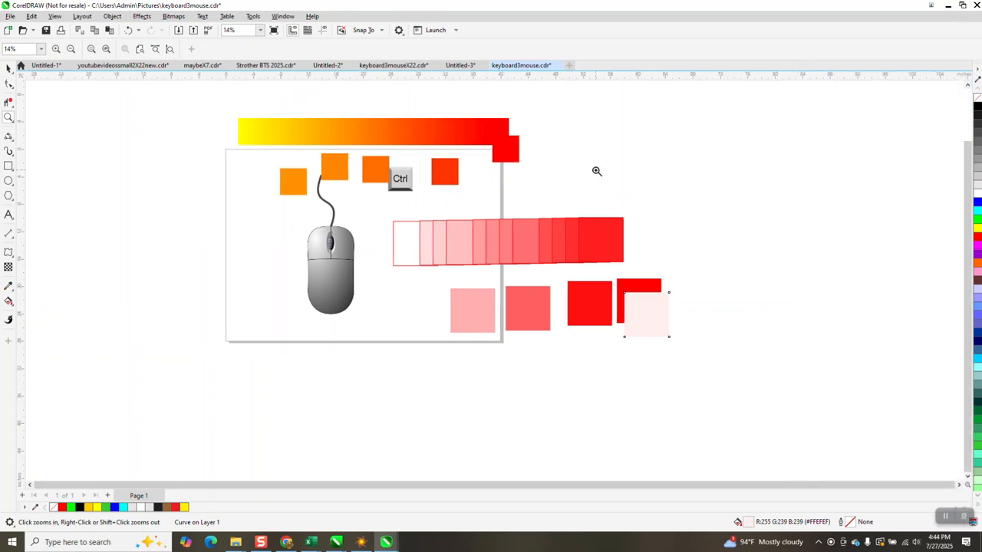